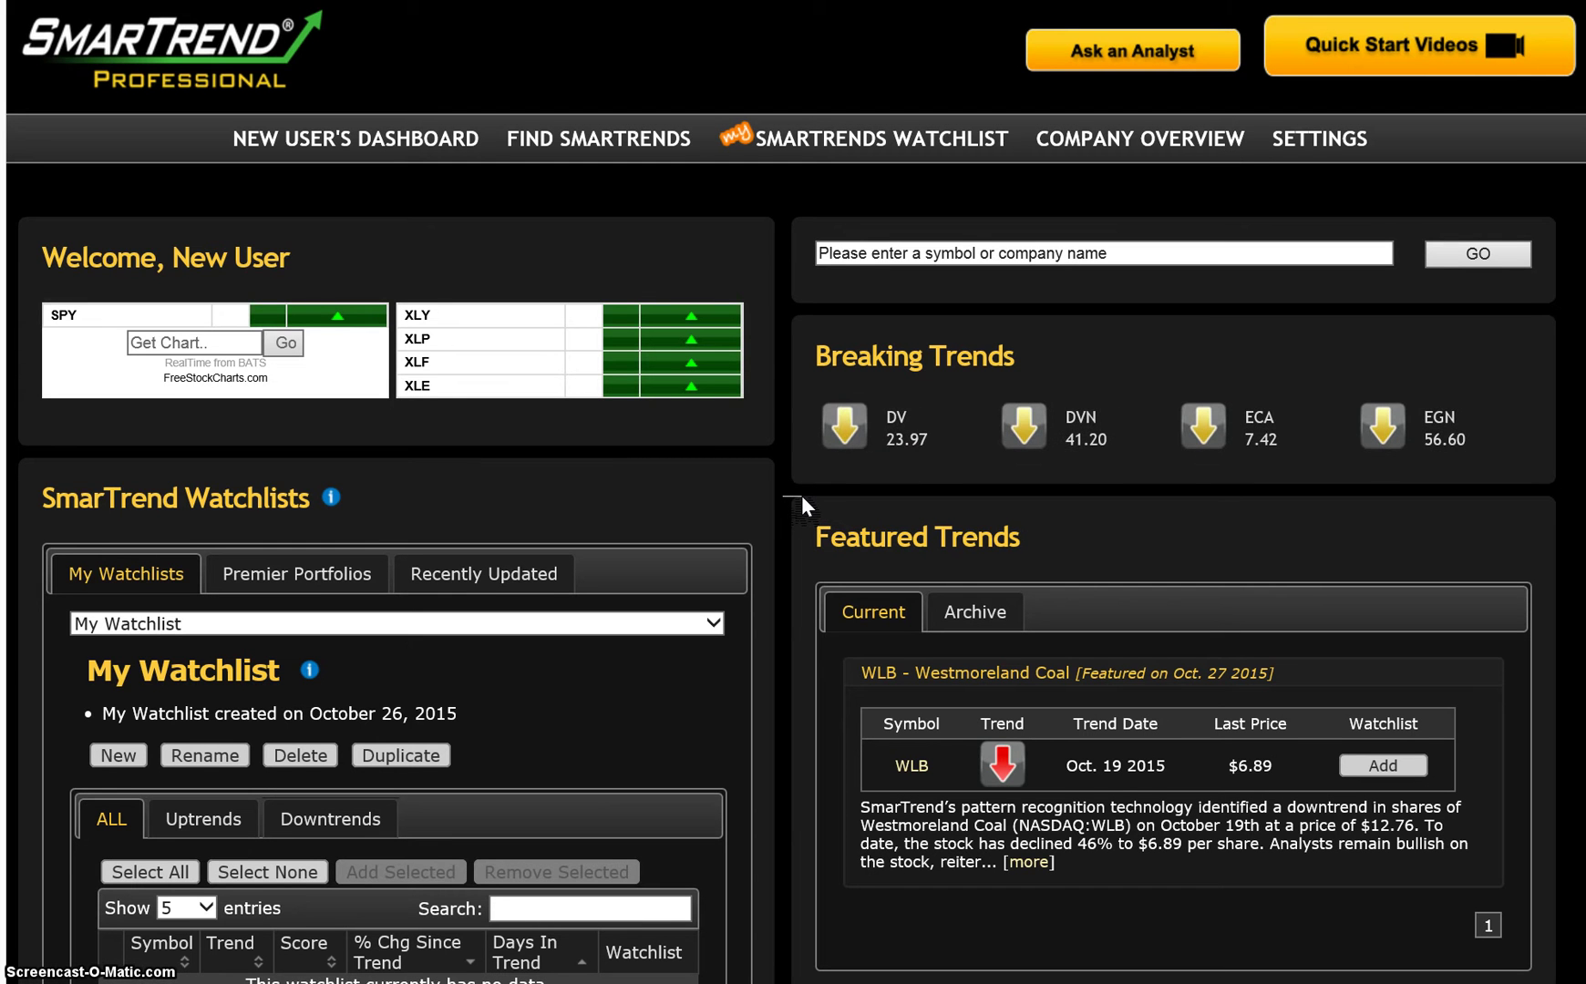
# Step: Look up the symbol 'celg' to bring up the Celgene Corp company page
pyautogui.click(838, 252)
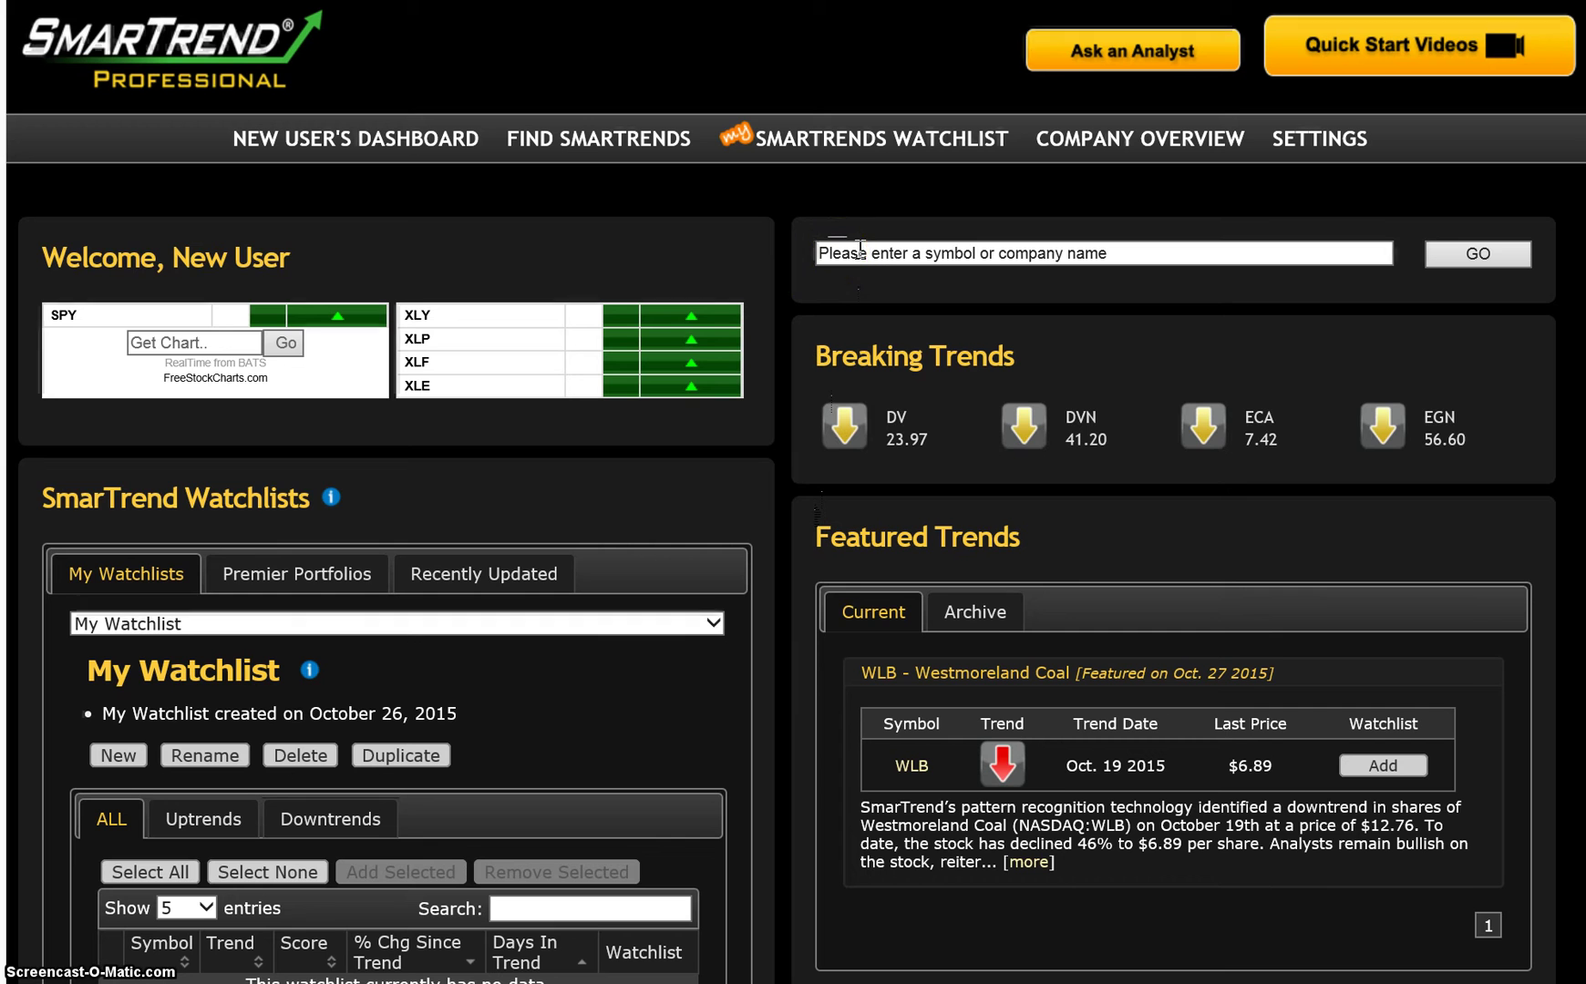
pyautogui.click(839, 250)
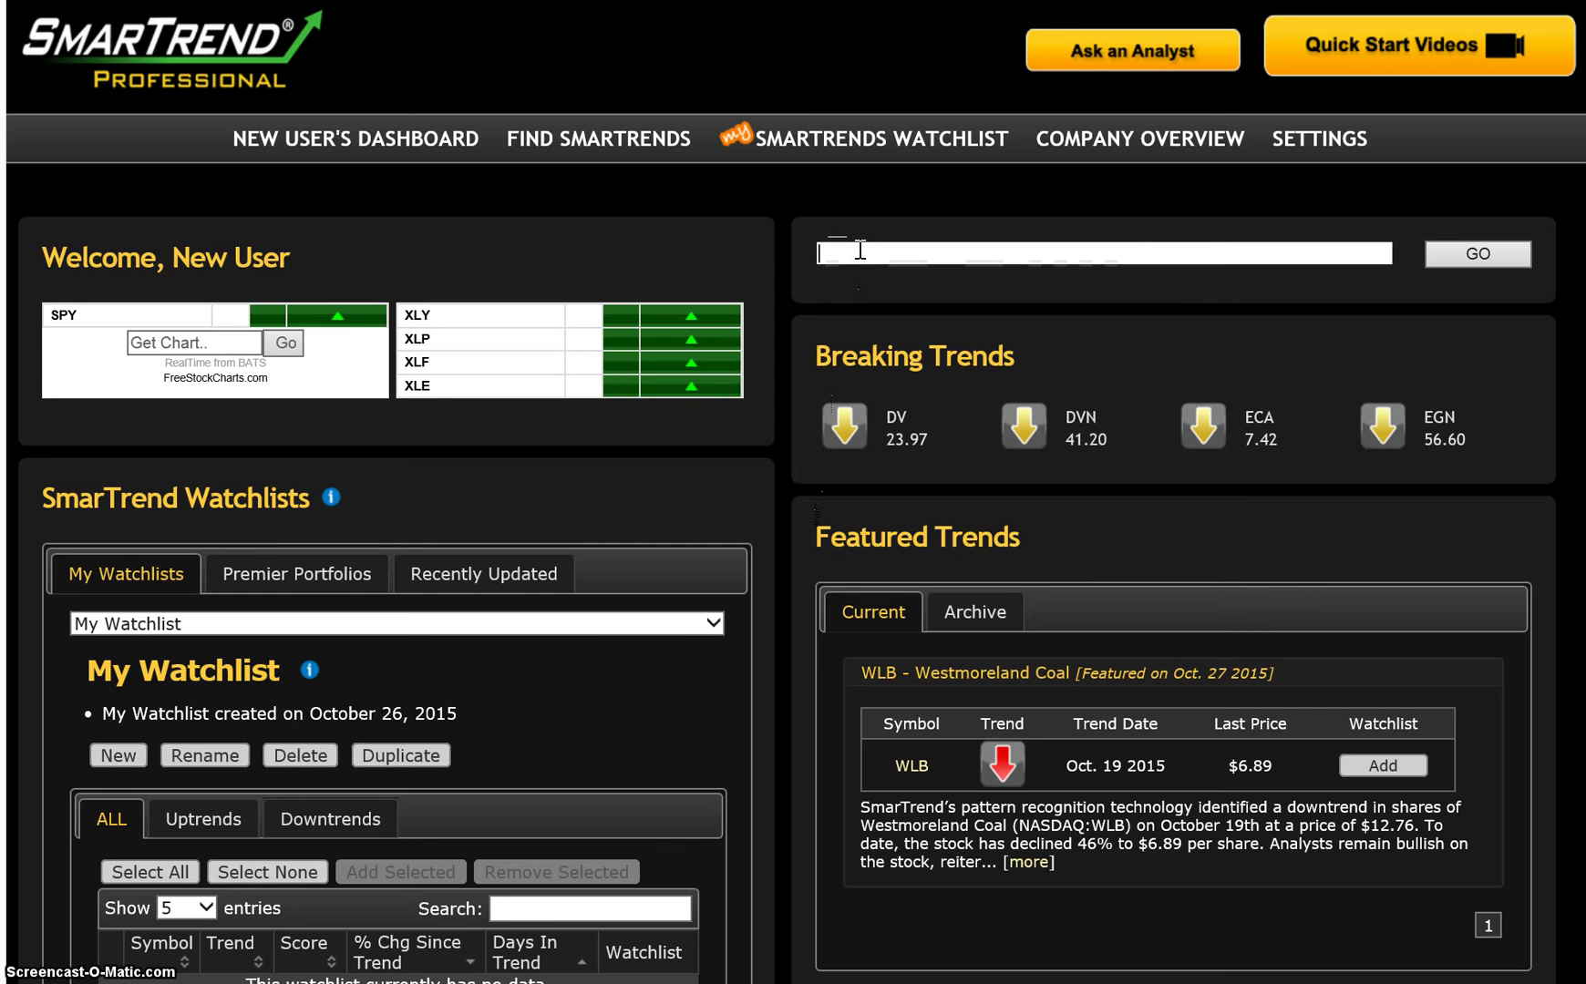
pyautogui.write('ce')
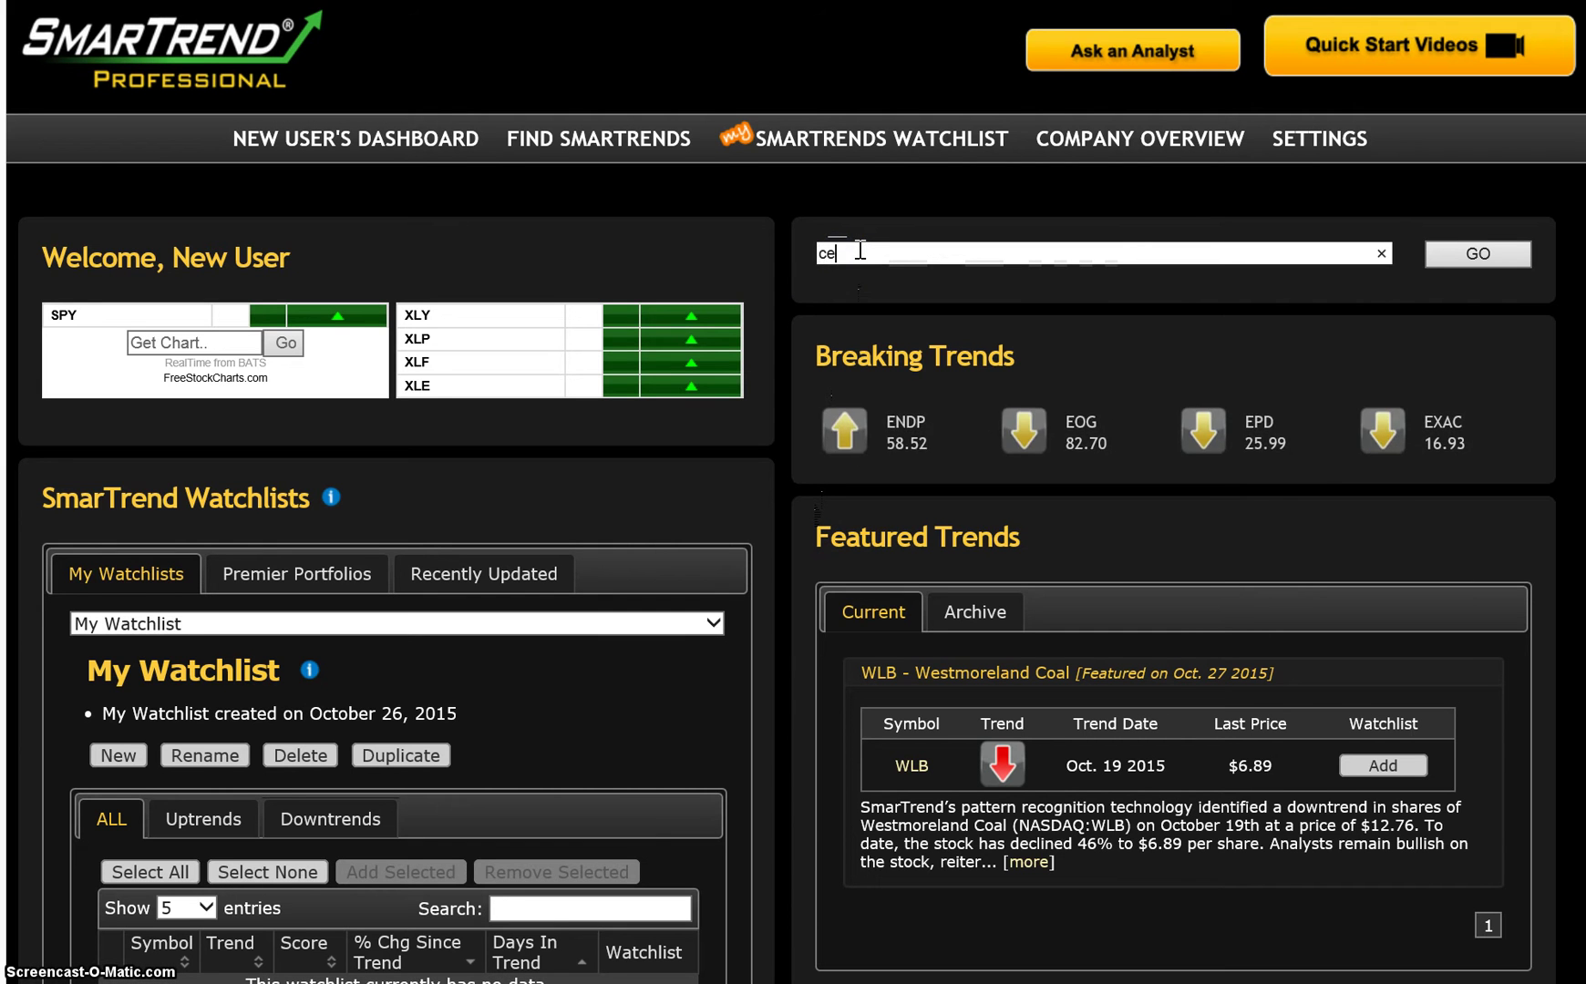
pyautogui.write('lg')
pyautogui.click(1532, 254)
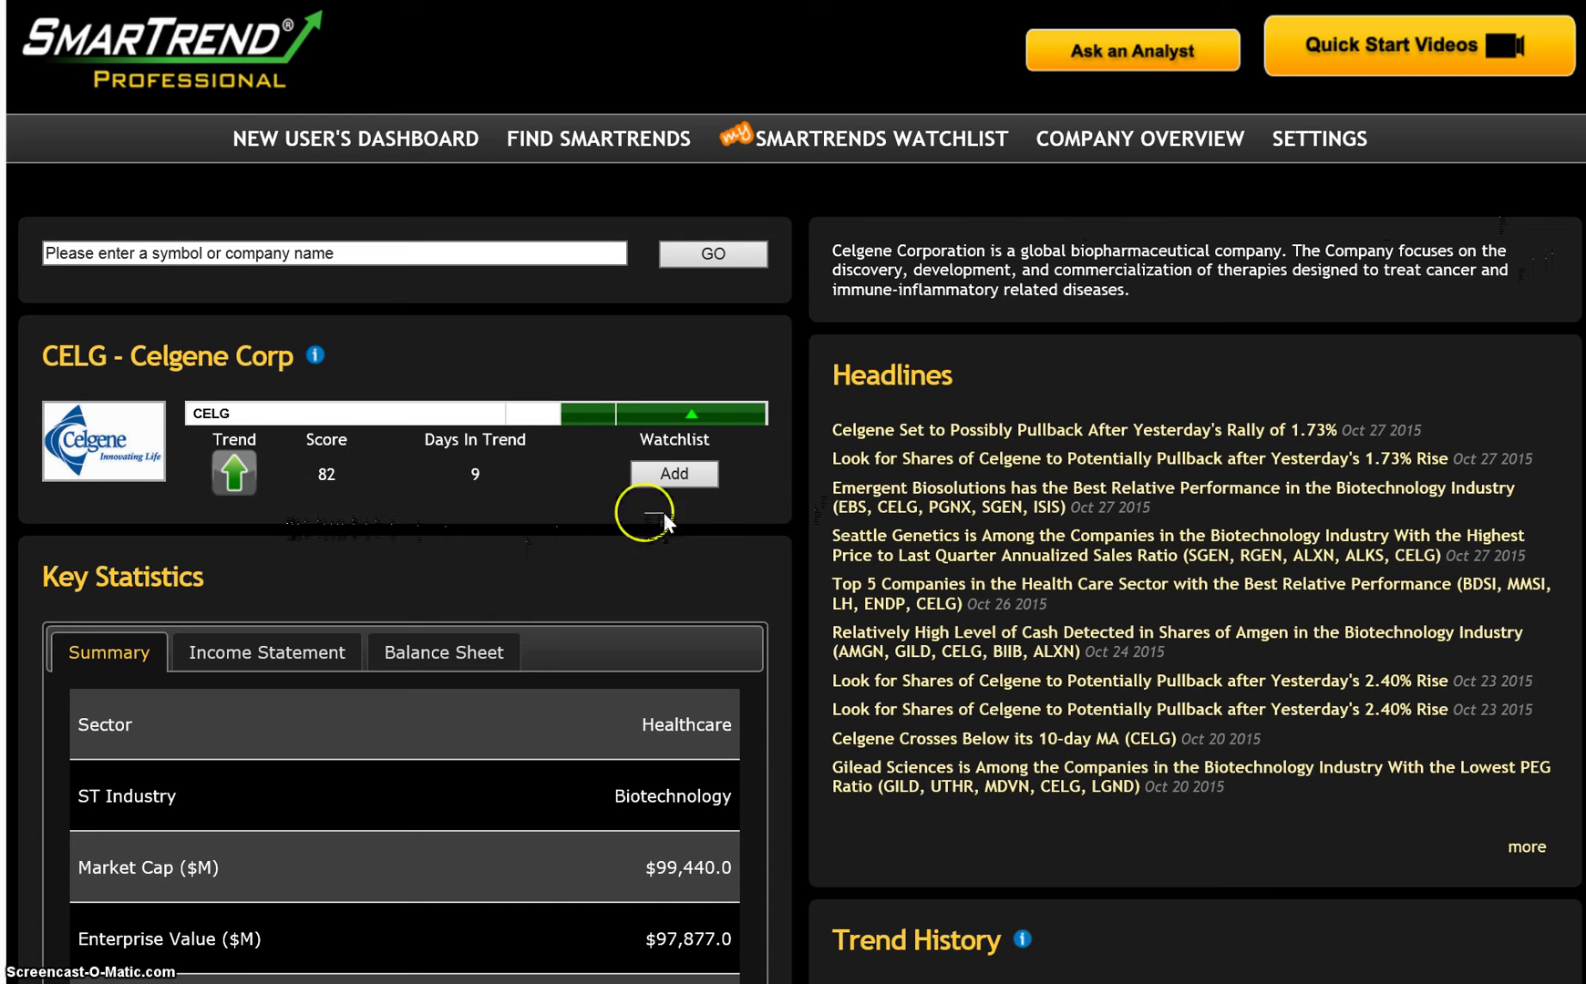
# Step: Add CELG to My Watchlist and dismiss the success confirmation
pyautogui.click(707, 481)
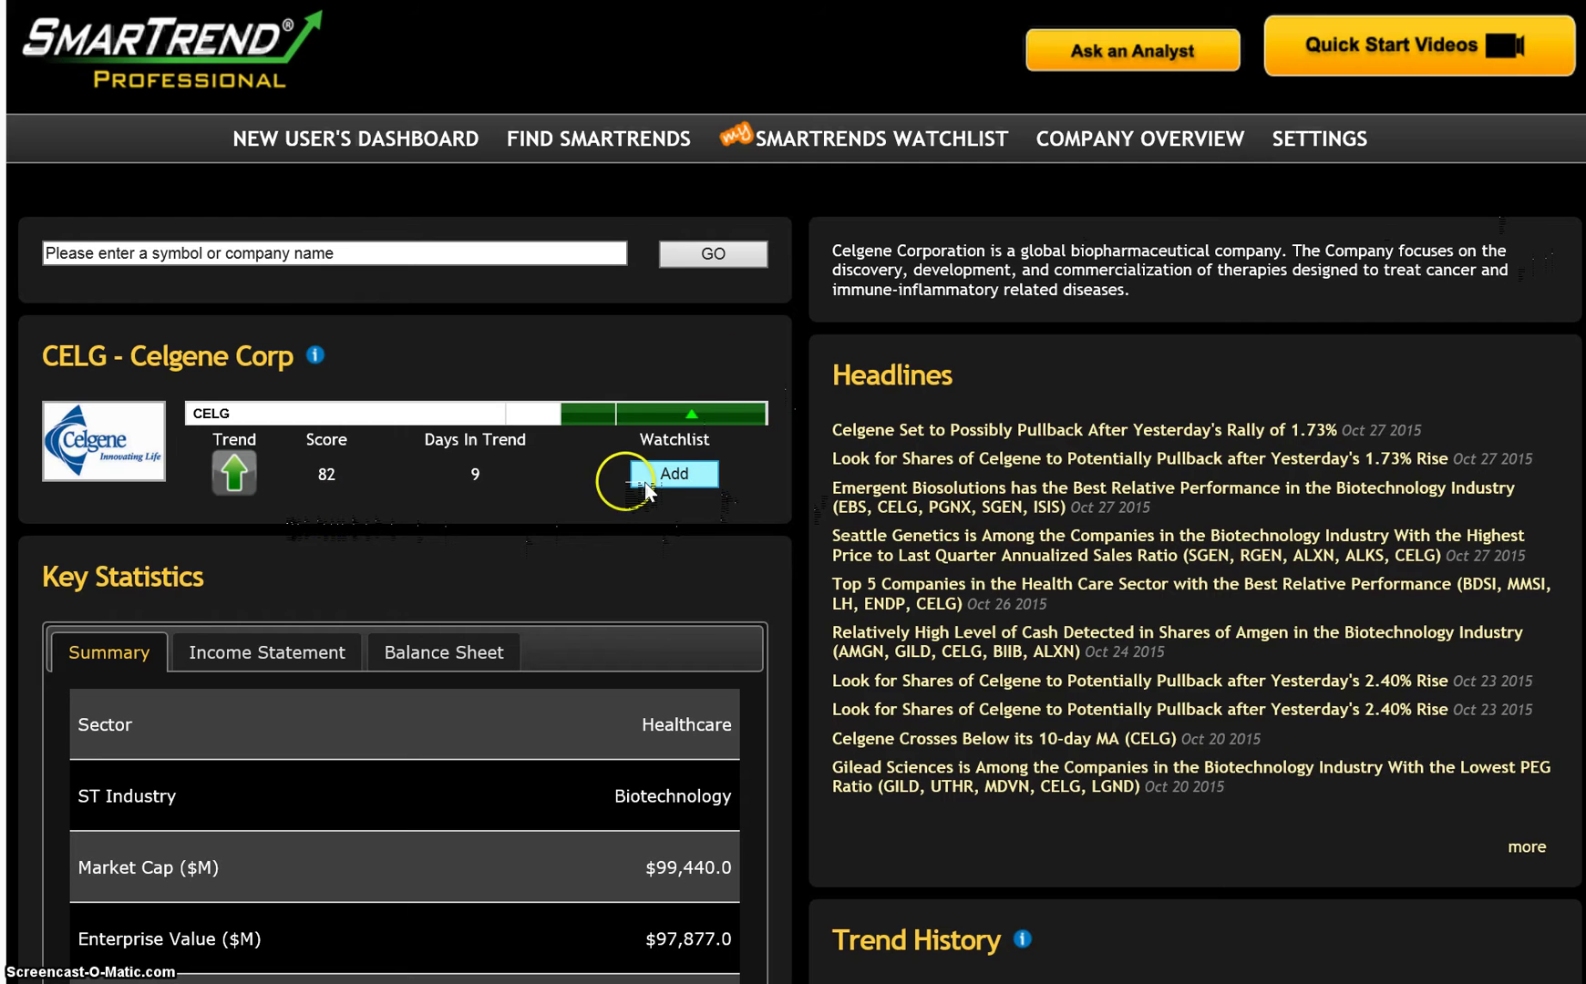
pyautogui.click(672, 475)
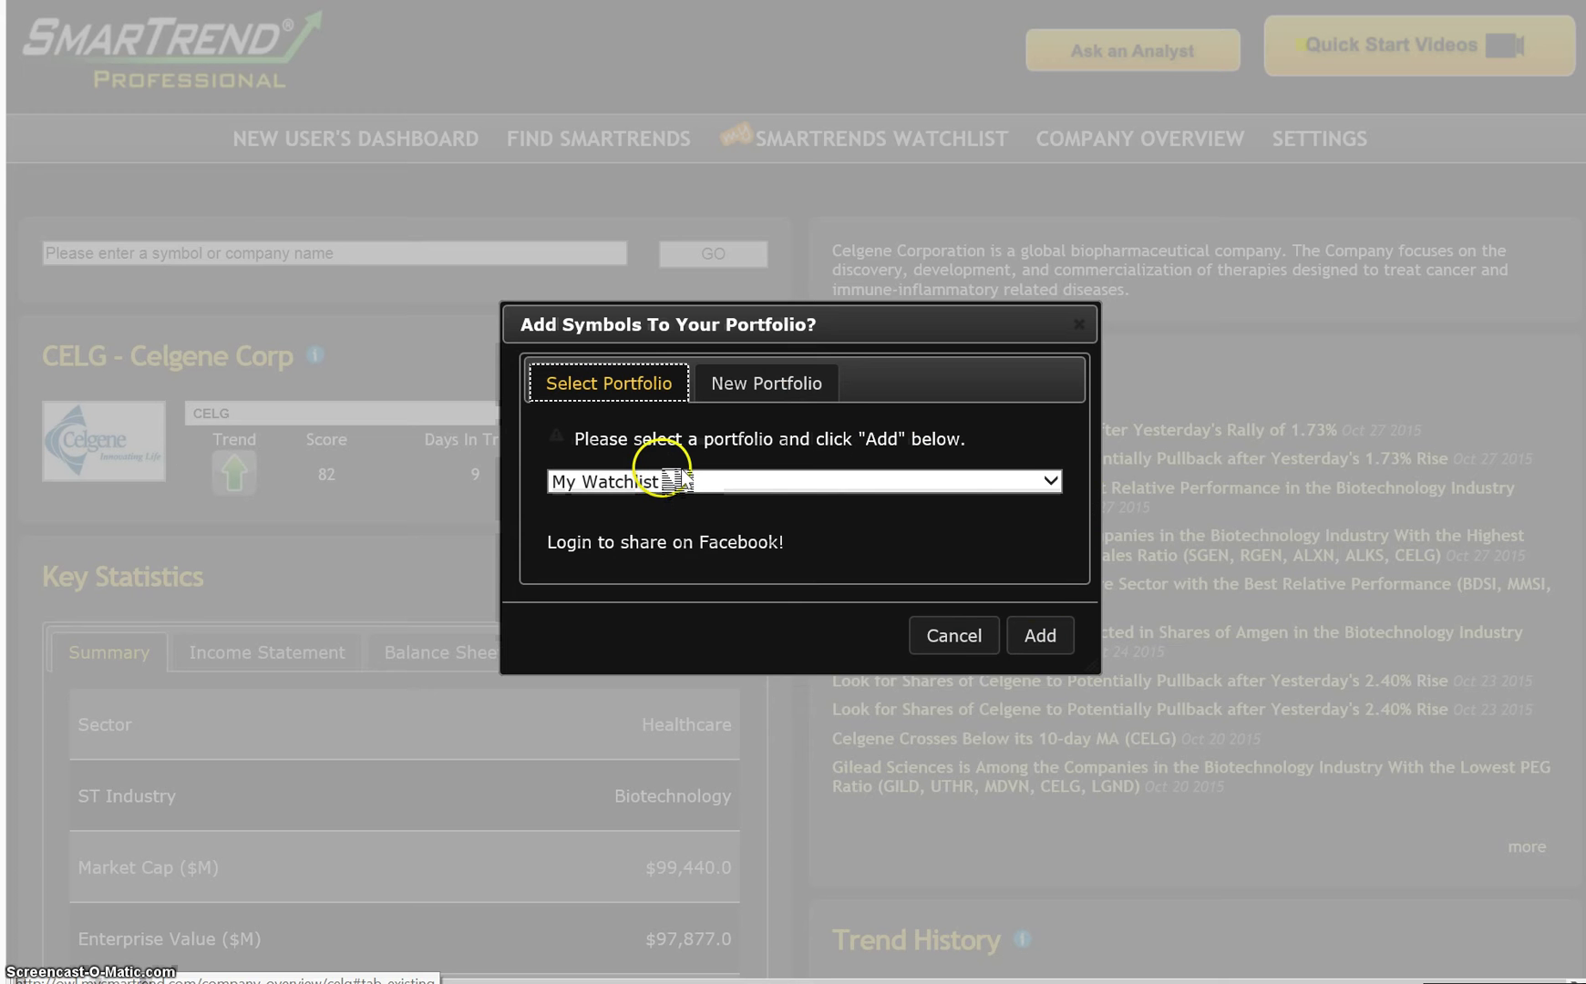
pyautogui.click(1076, 649)
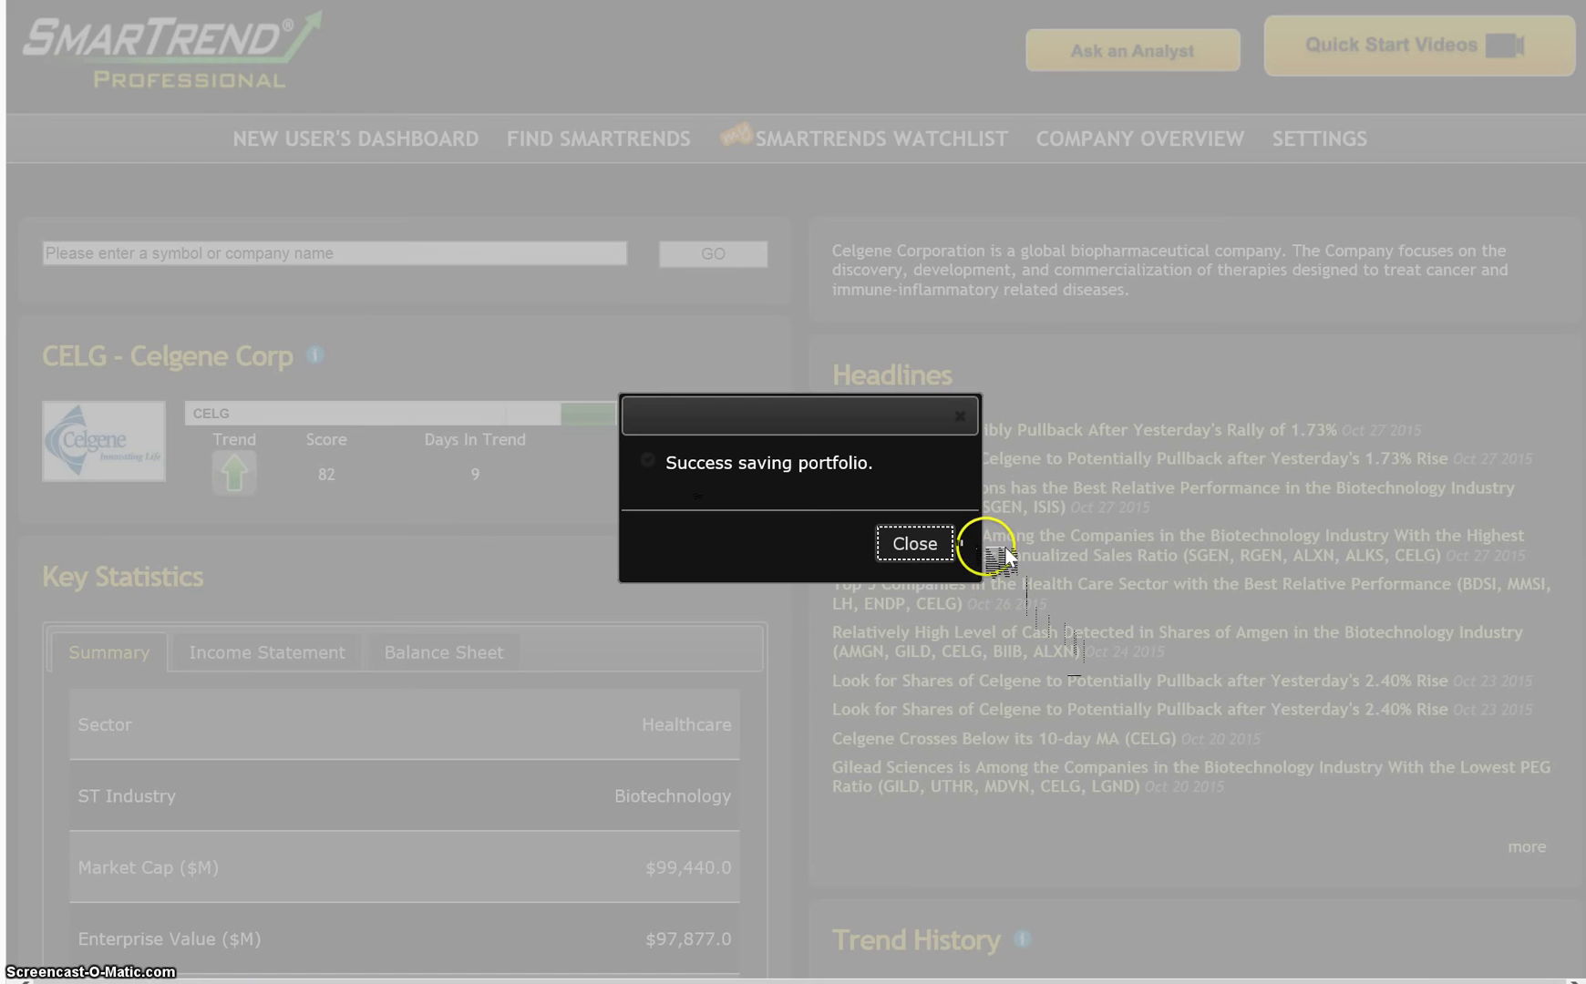
pyautogui.click(915, 544)
pyautogui.click(781, 409)
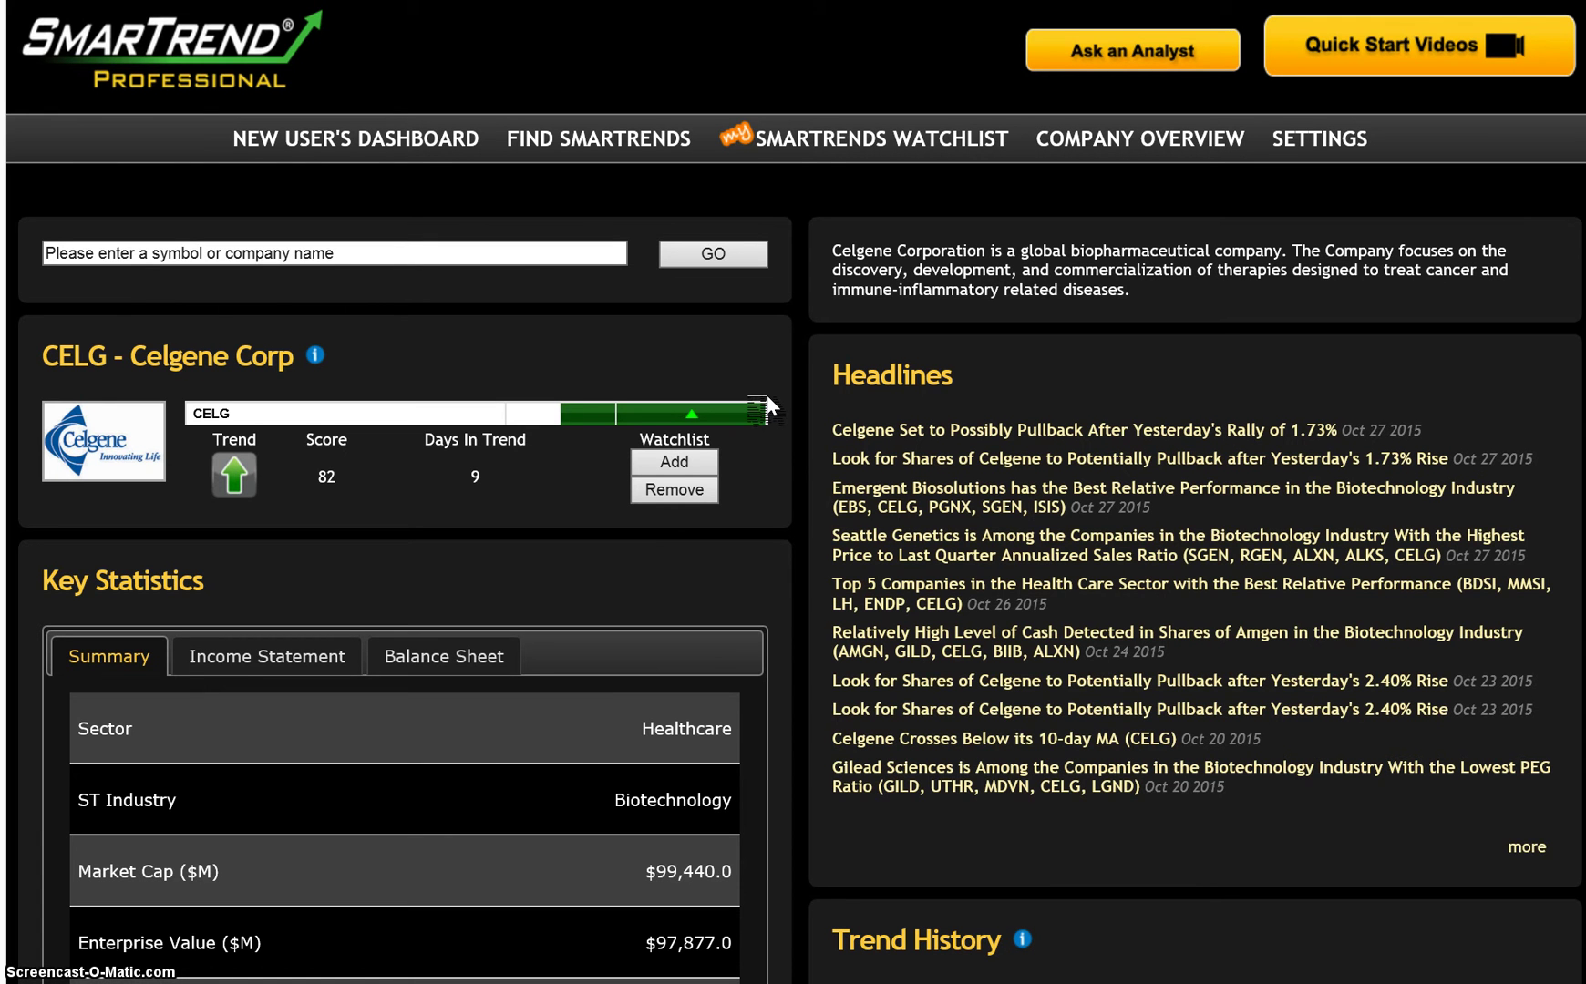
pyautogui.moveTo(767, 396); pyautogui.dragTo(866, 366)
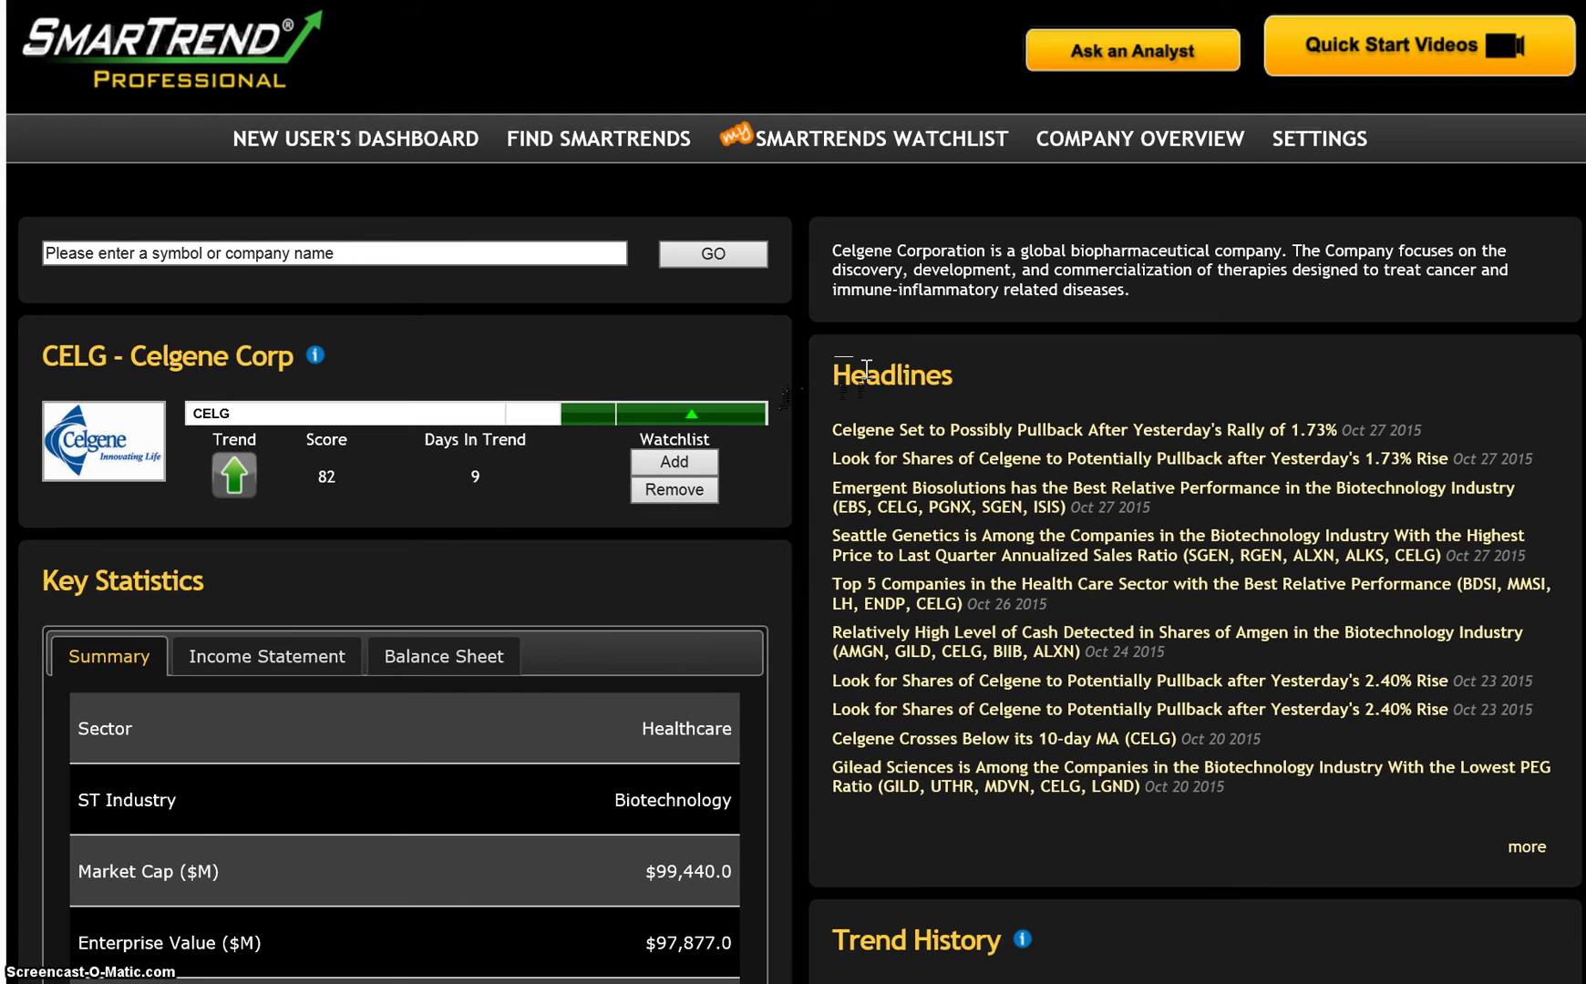
pyautogui.moveTo(856, 449)
pyautogui.mouseDown()
pyautogui.moveTo(865, 516)
pyautogui.moveTo(841, 568)
pyautogui.moveTo(797, 513)
pyautogui.moveTo(354, 550)
pyautogui.moveTo(258, 523)
pyautogui.mouseUp()
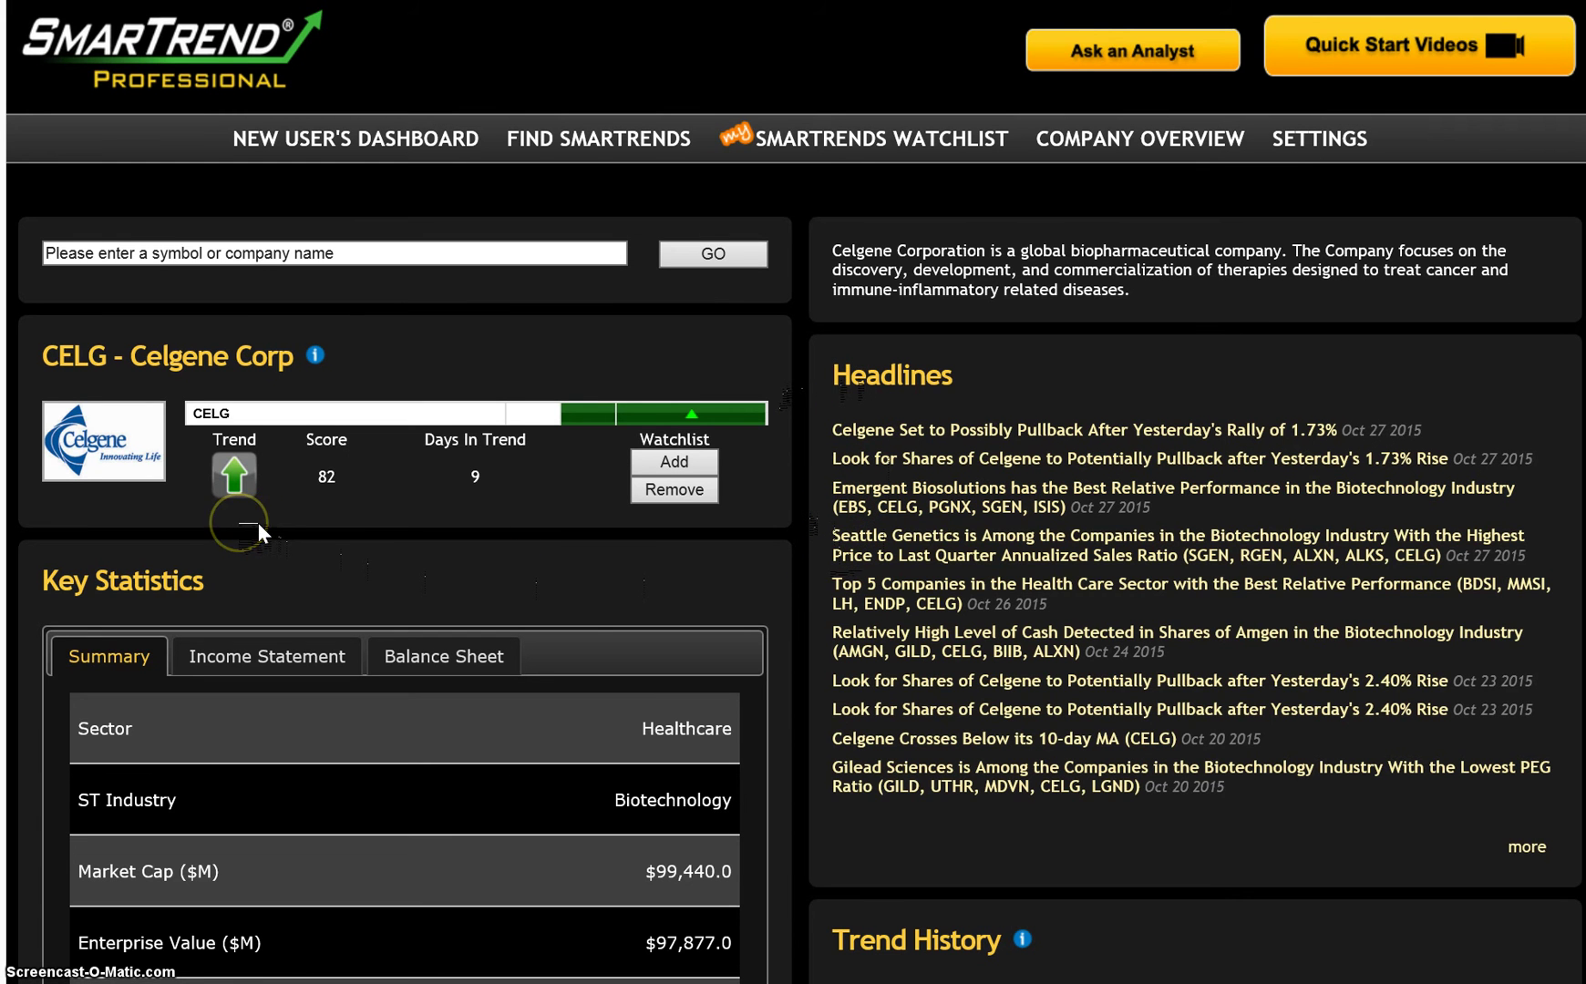
pyautogui.click(310, 519)
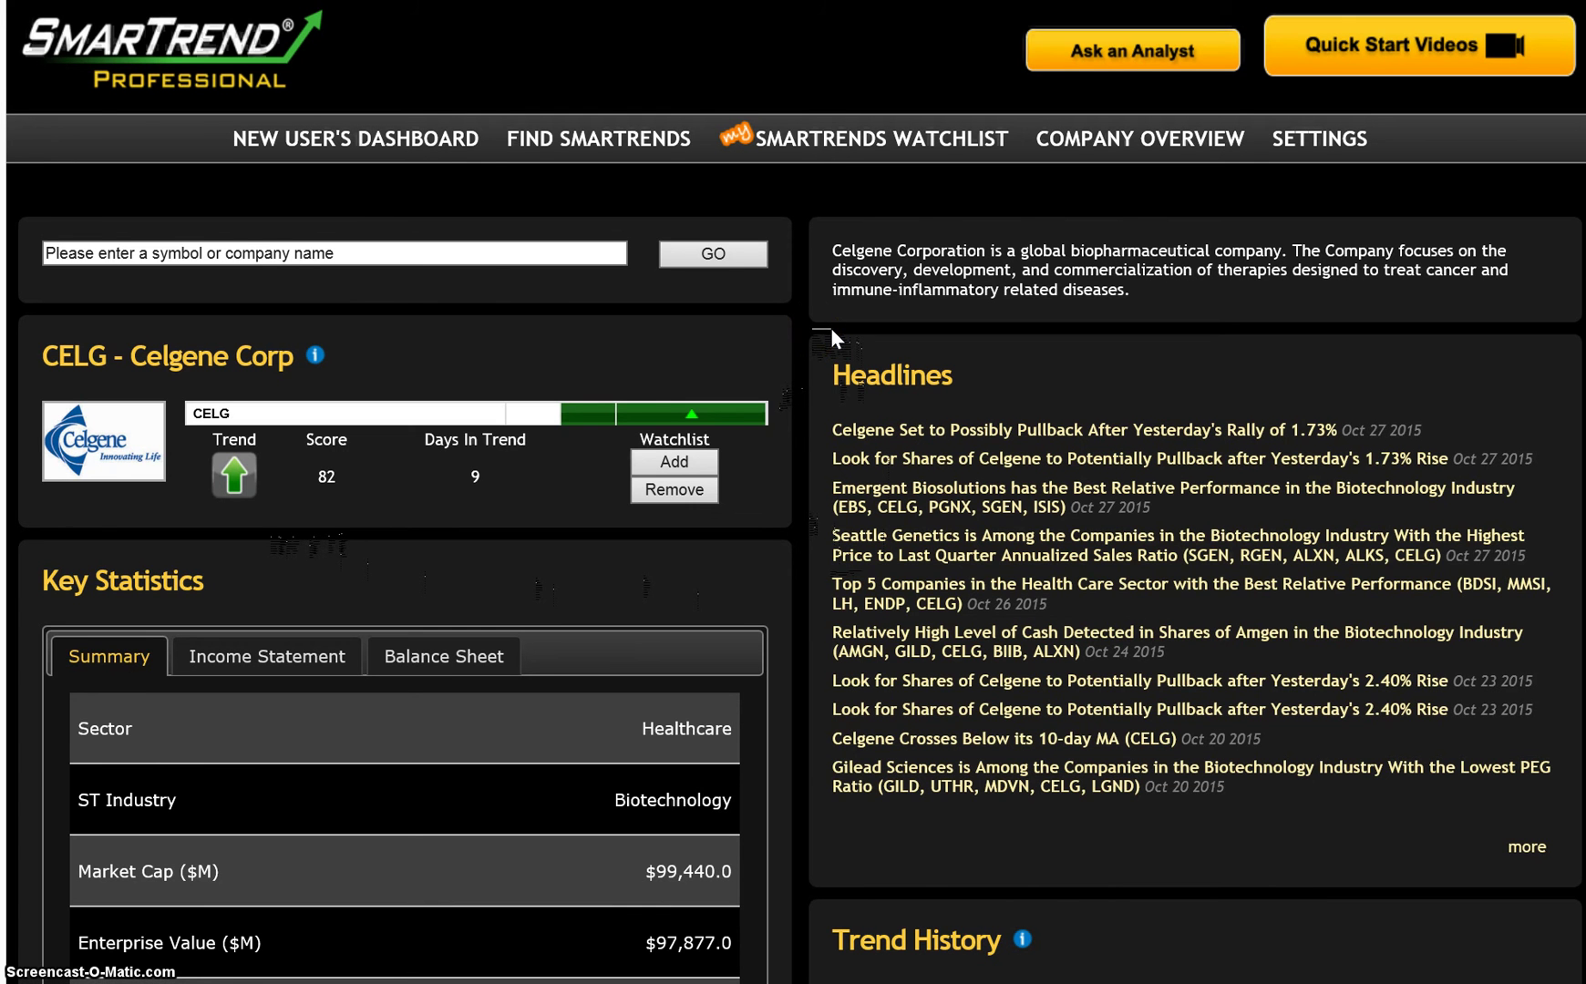
# Step: Show the Trend History Average Gains for CELG: 21.3% uptrends, 8.1% downtrends
pyautogui.scroll(-5, 815, 409)
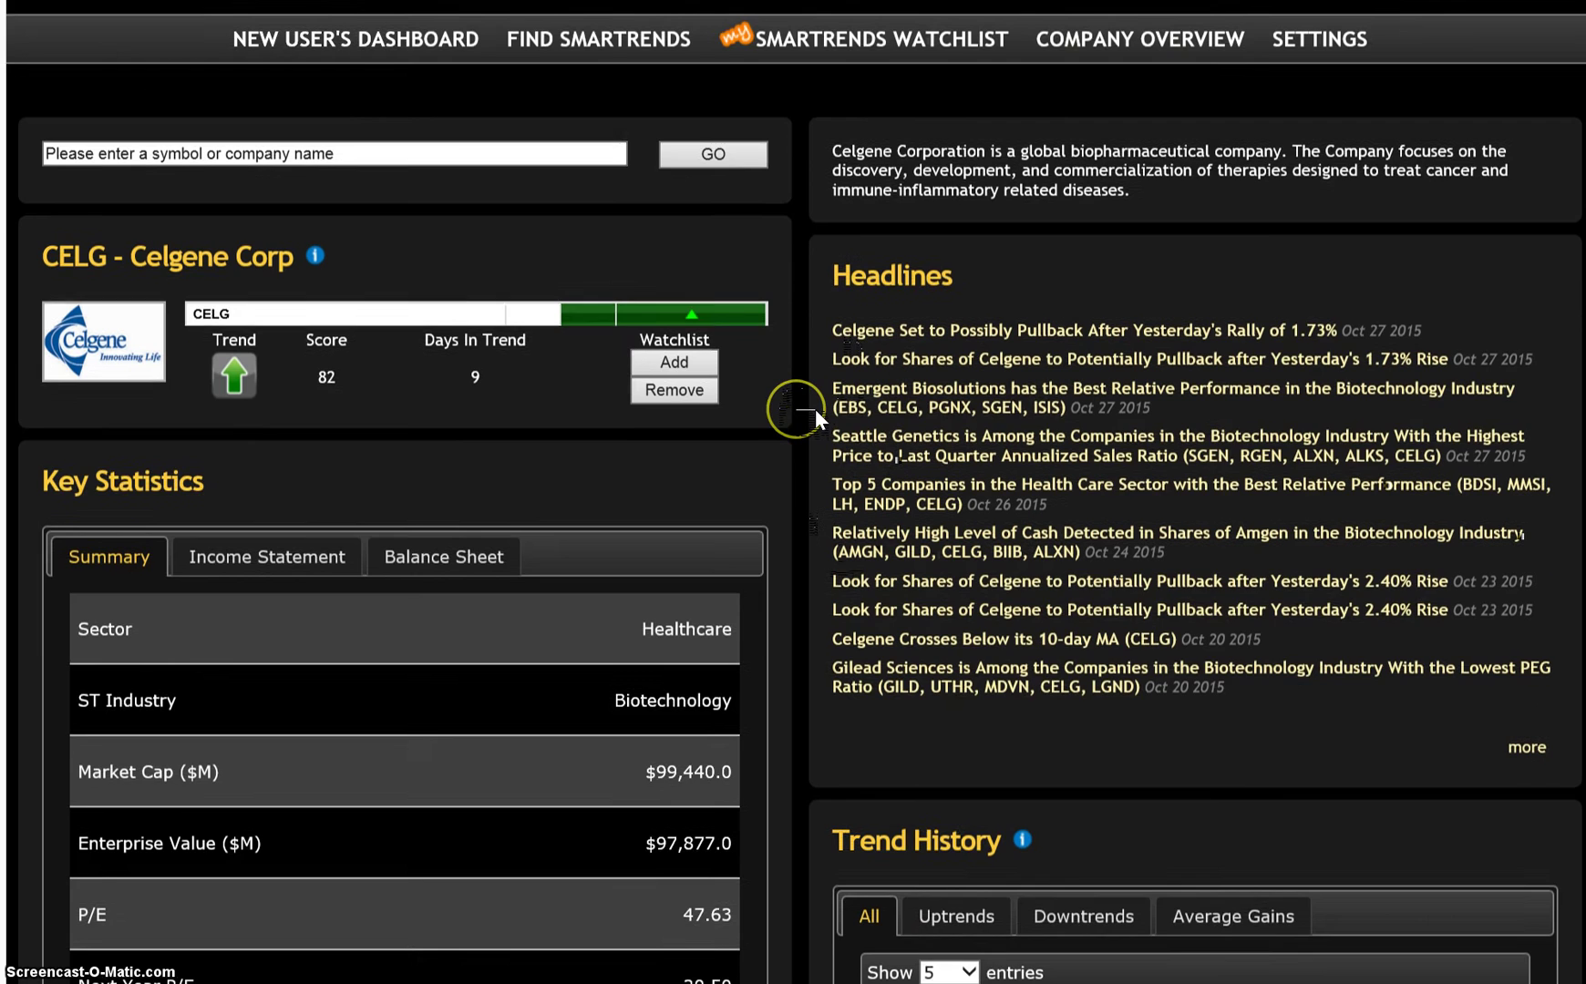
pyautogui.scroll(-1, 815, 409)
pyautogui.scroll(1, 815, 409)
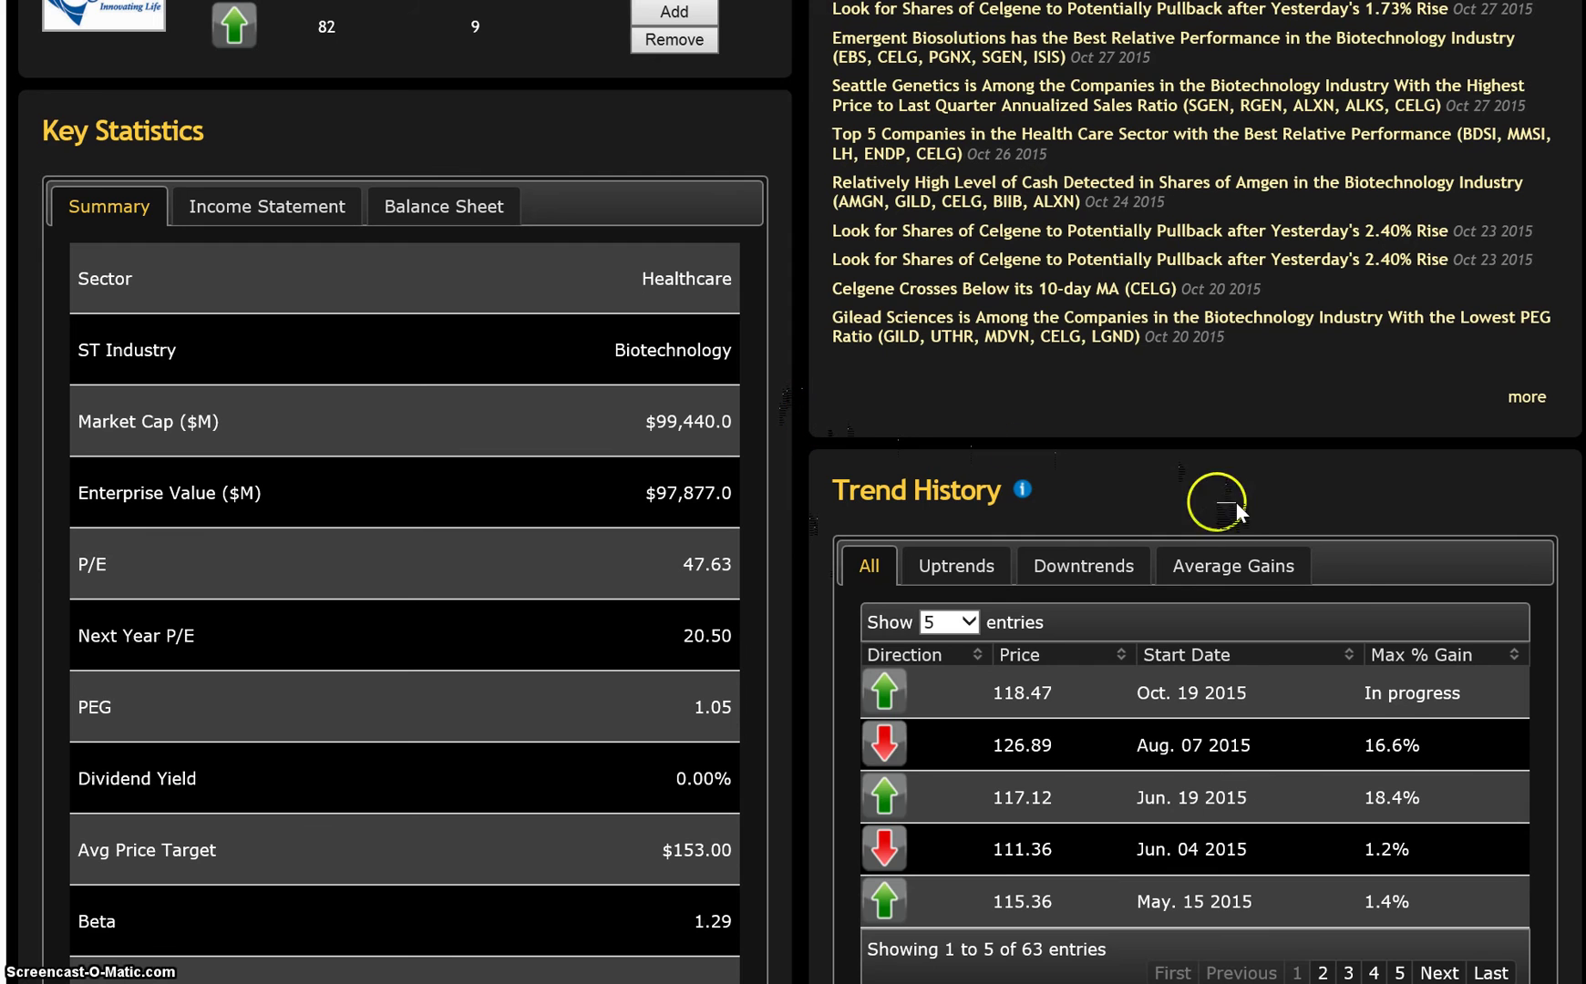
pyautogui.click(1244, 554)
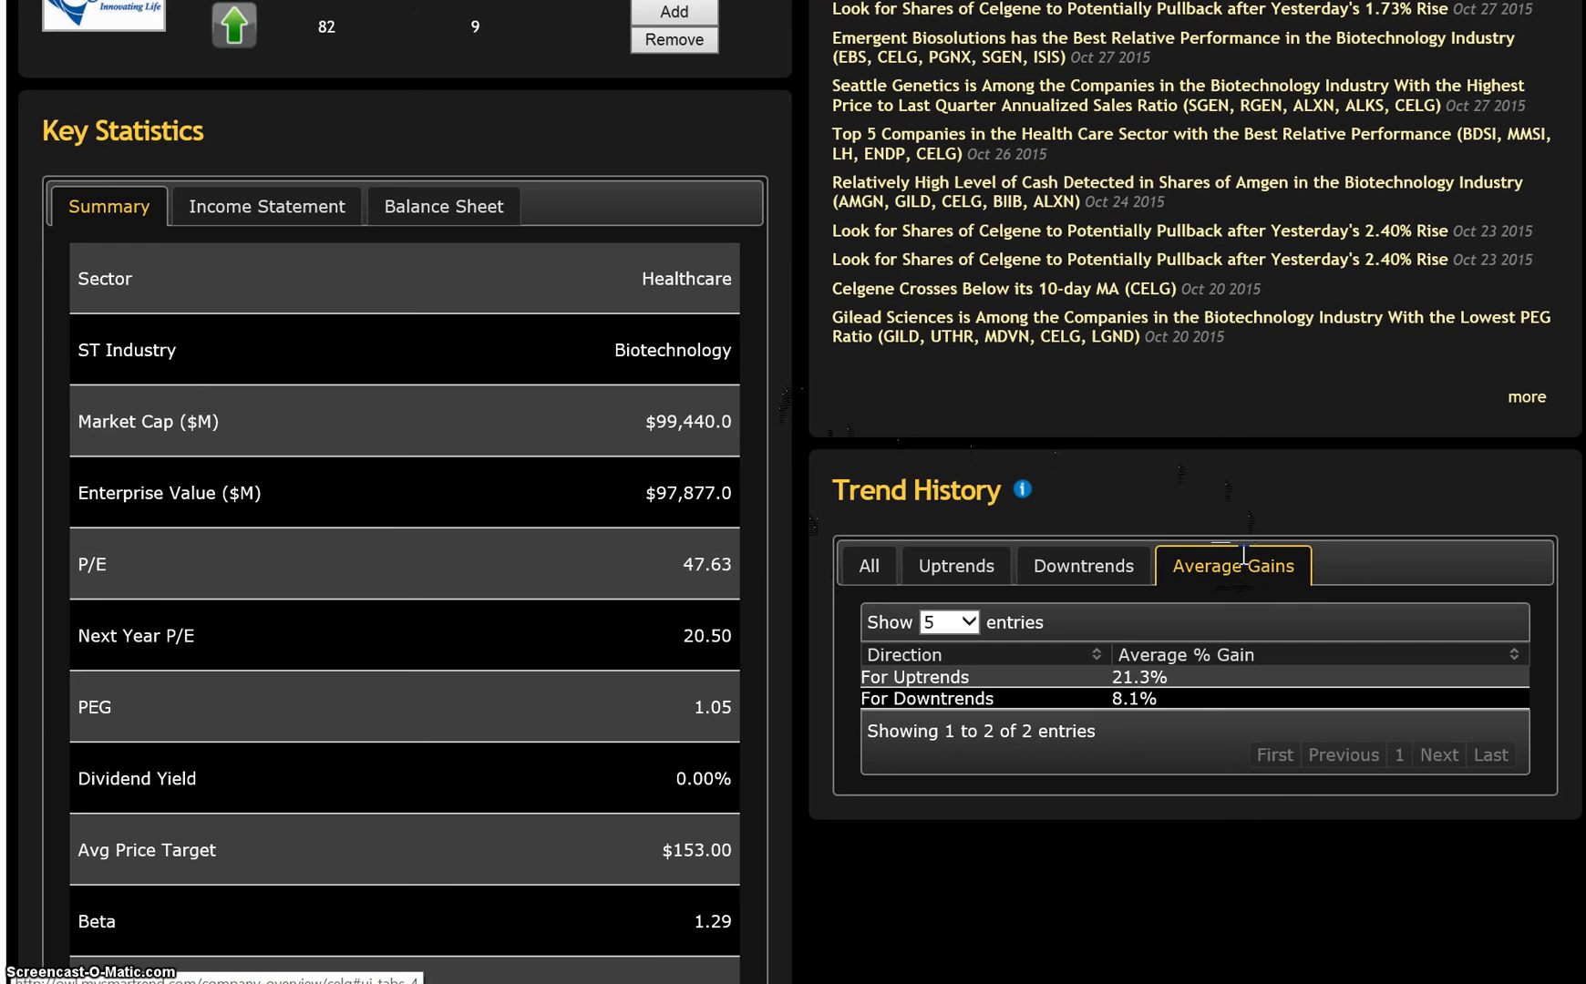
pyautogui.click(1046, 494)
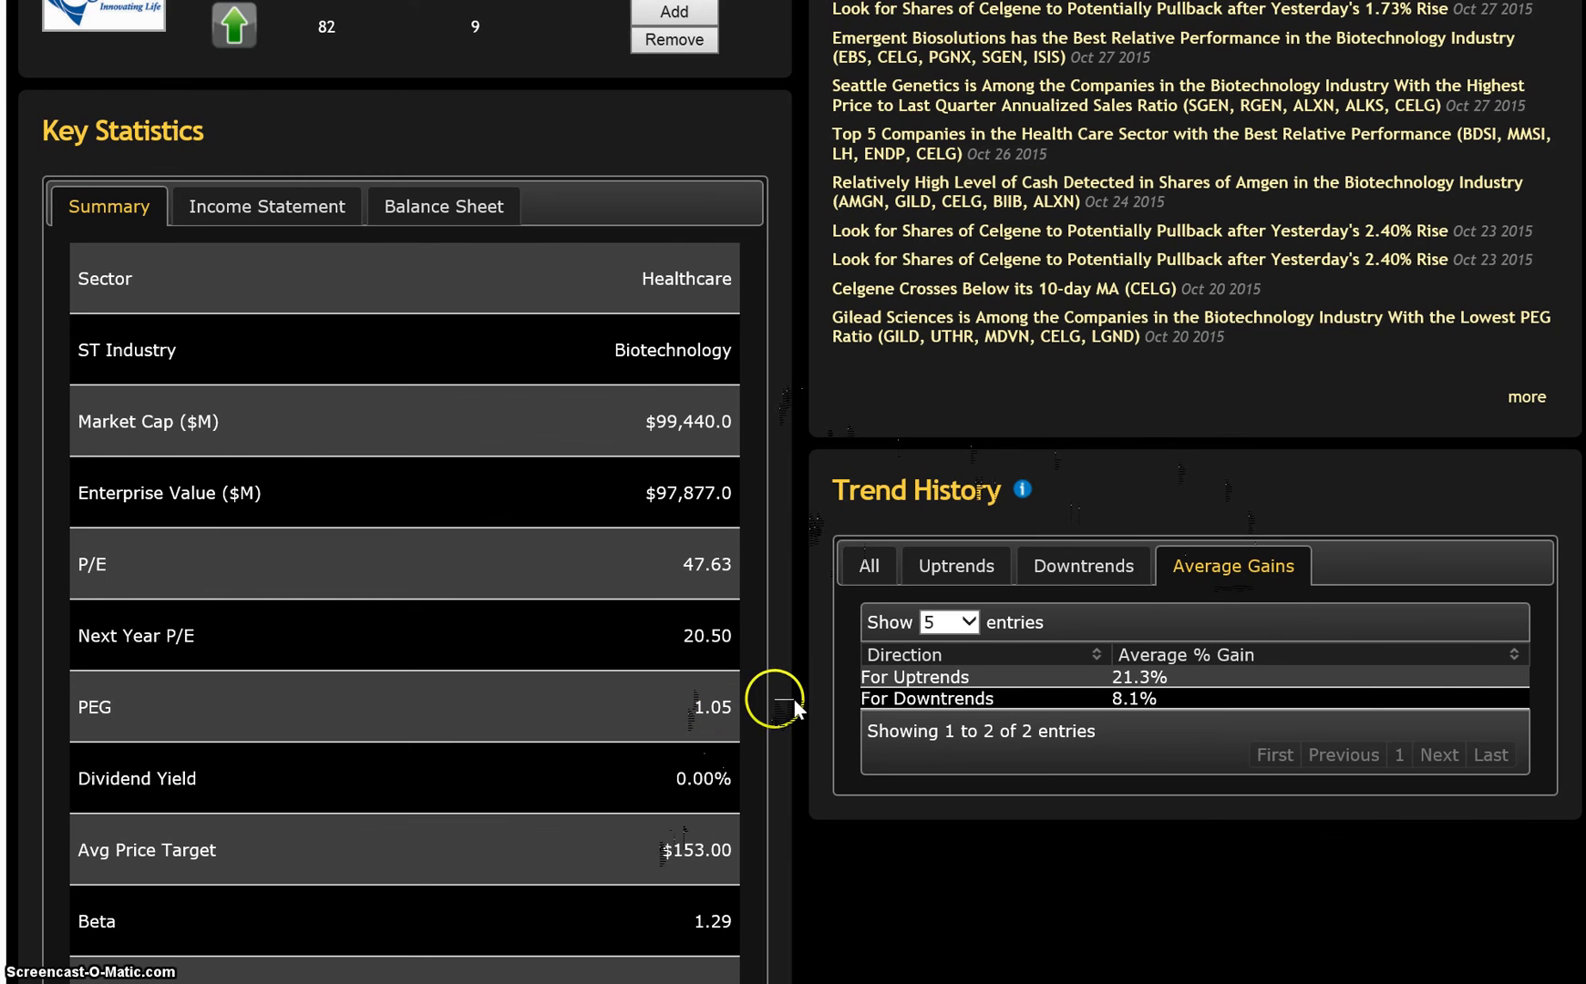
pyautogui.scroll(-2, 802, 695)
pyautogui.scroll(-7, 802, 696)
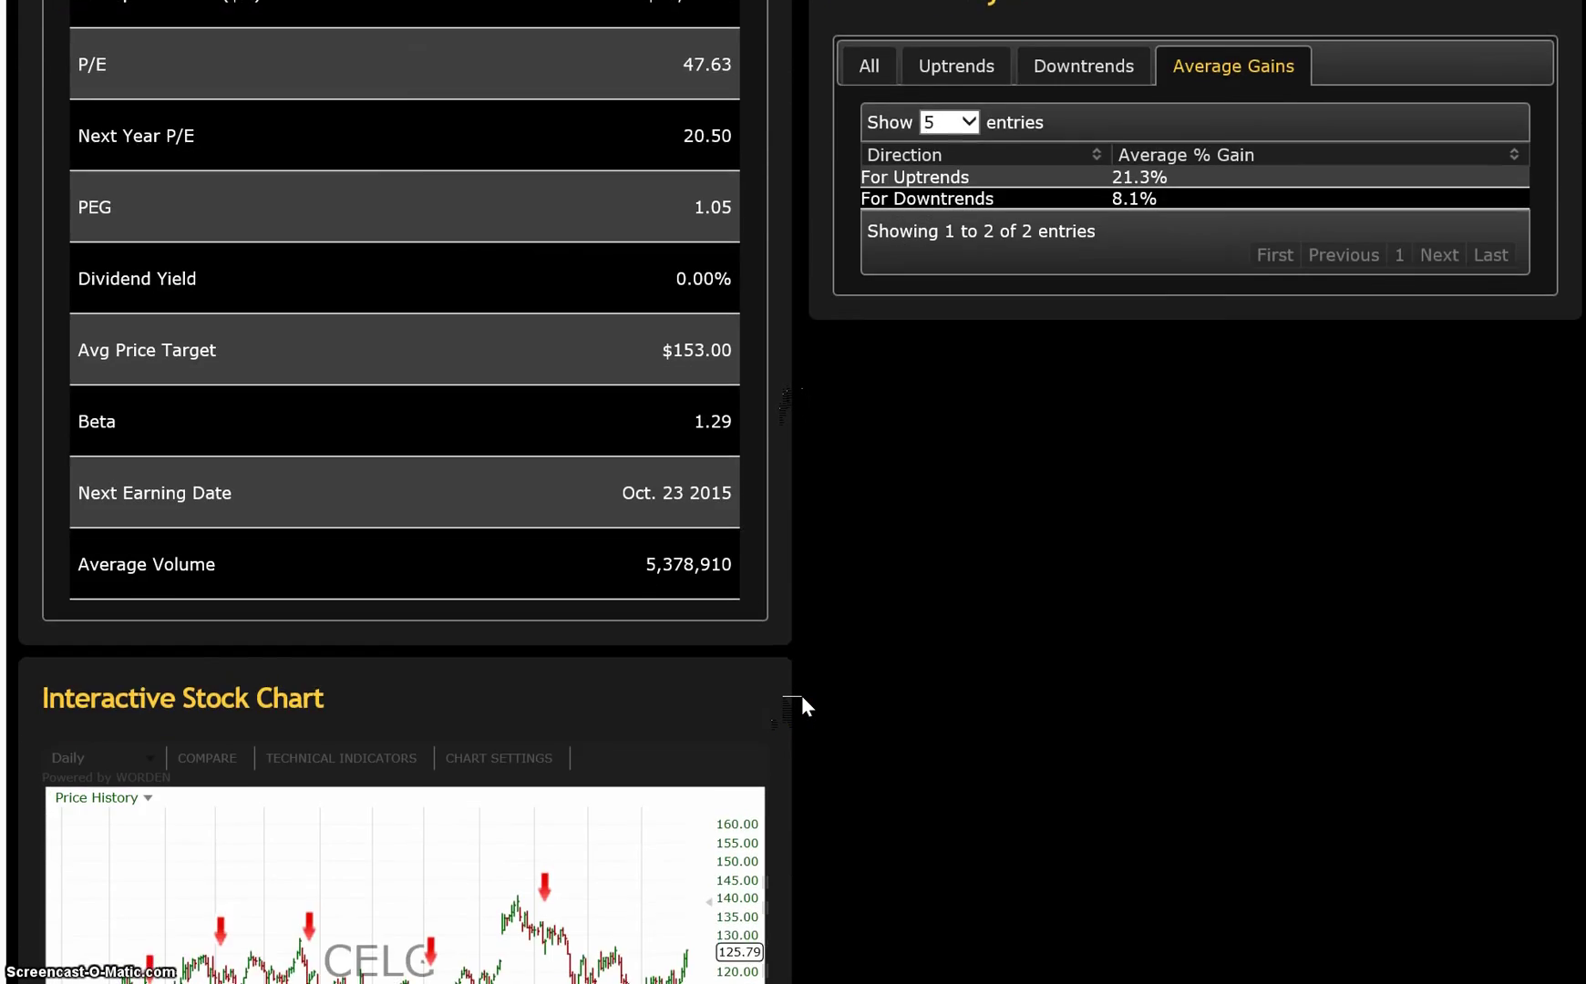
pyautogui.scroll(-3, 802, 695)
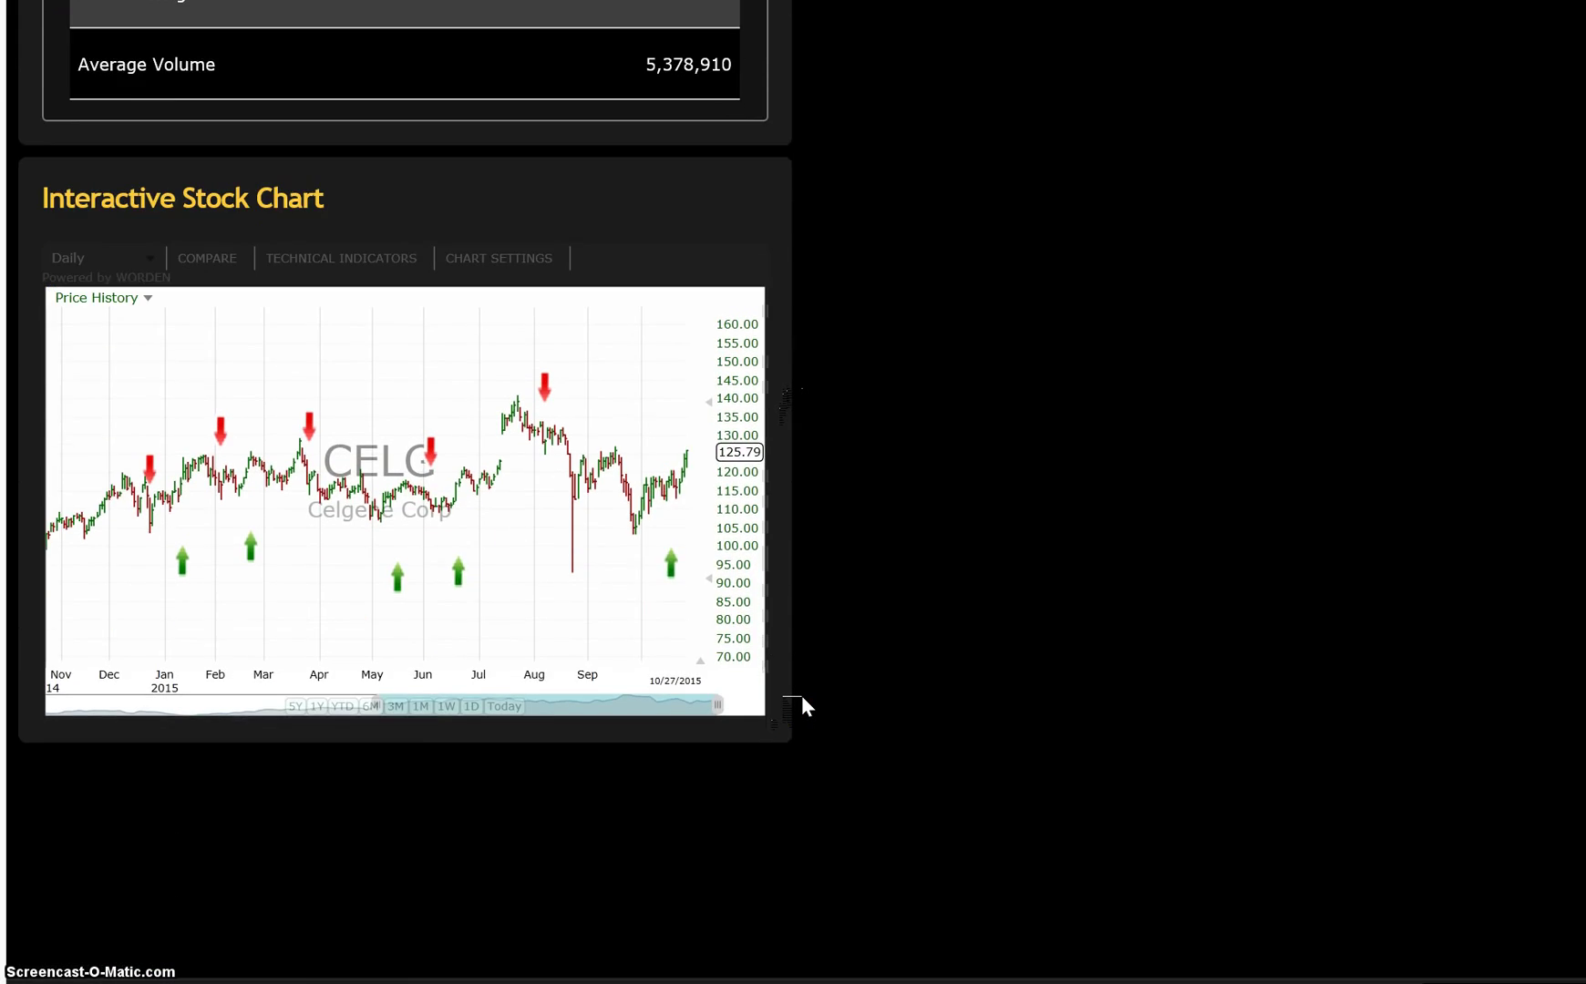
pyautogui.scroll(1, 802, 695)
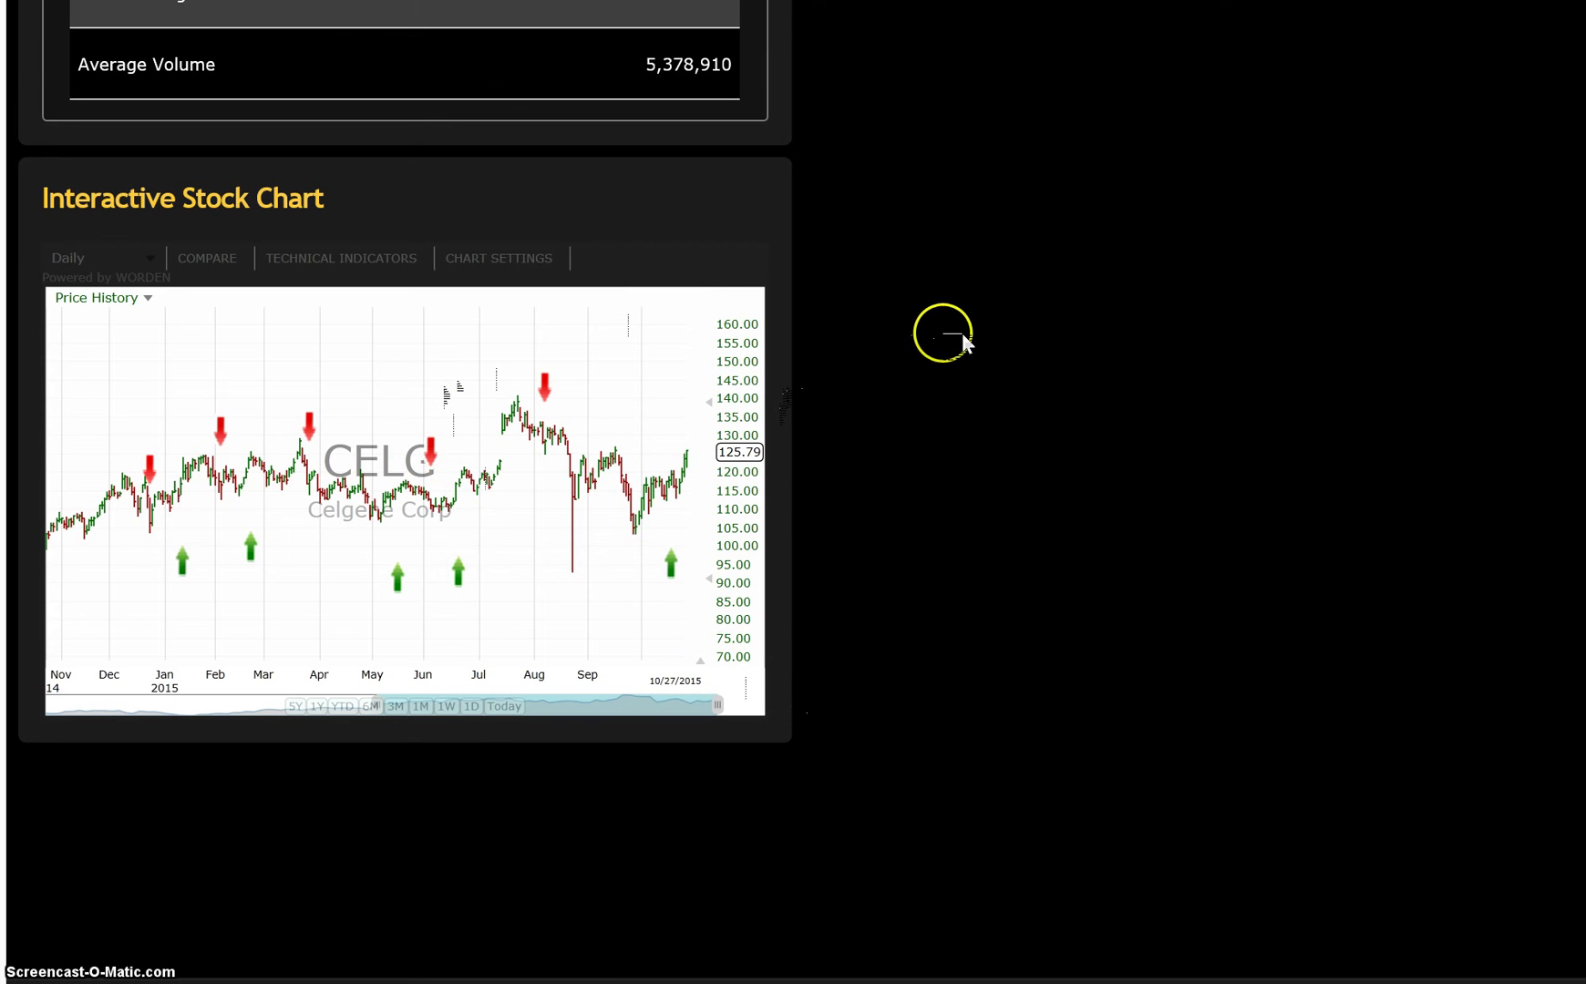
pyautogui.scroll(5, 928, 361)
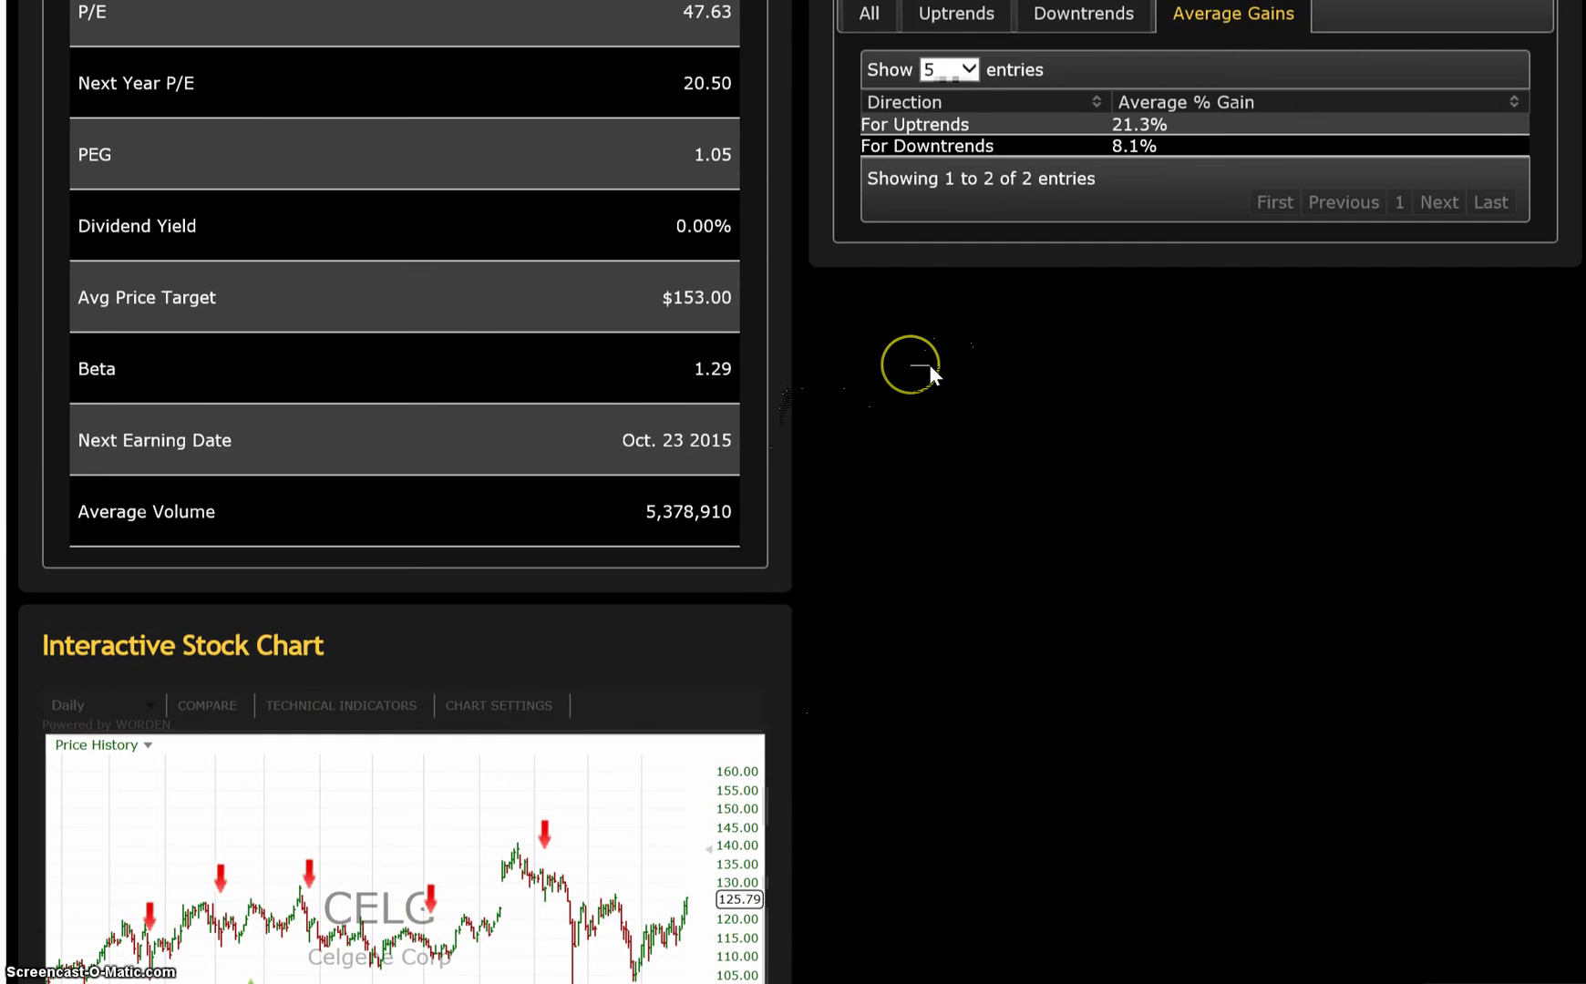
pyautogui.scroll(10, 928, 361)
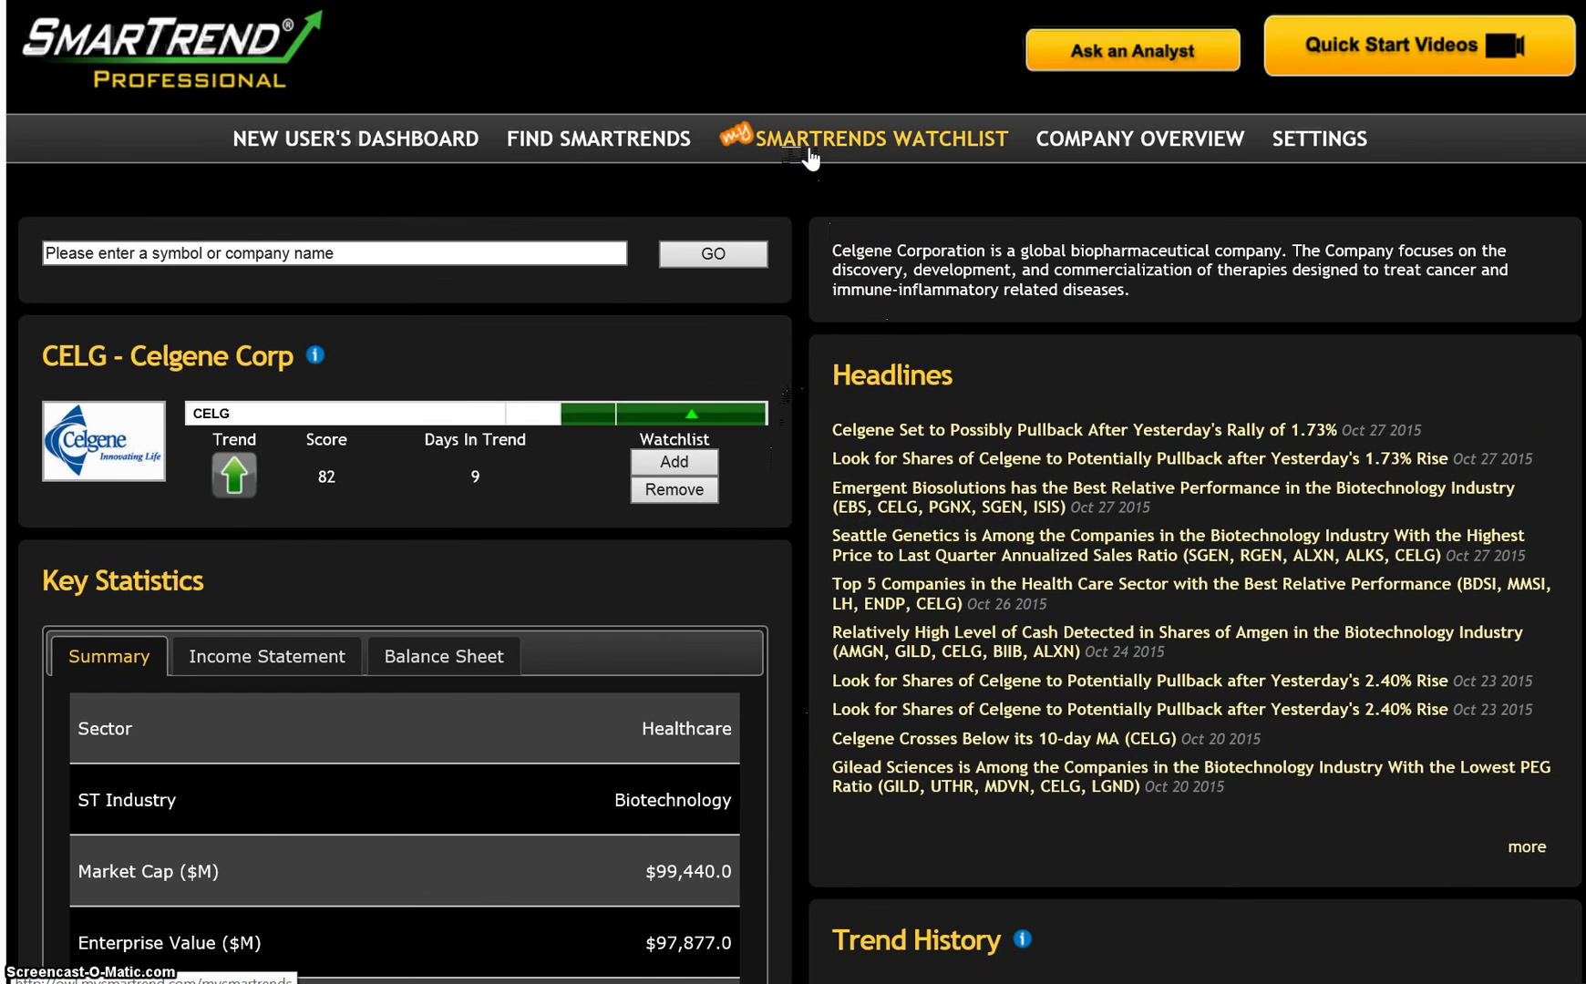
# Step: On the SmarTrends Watchlist page, enter the symbols 'fb,aa' to add
pyautogui.click(810, 146)
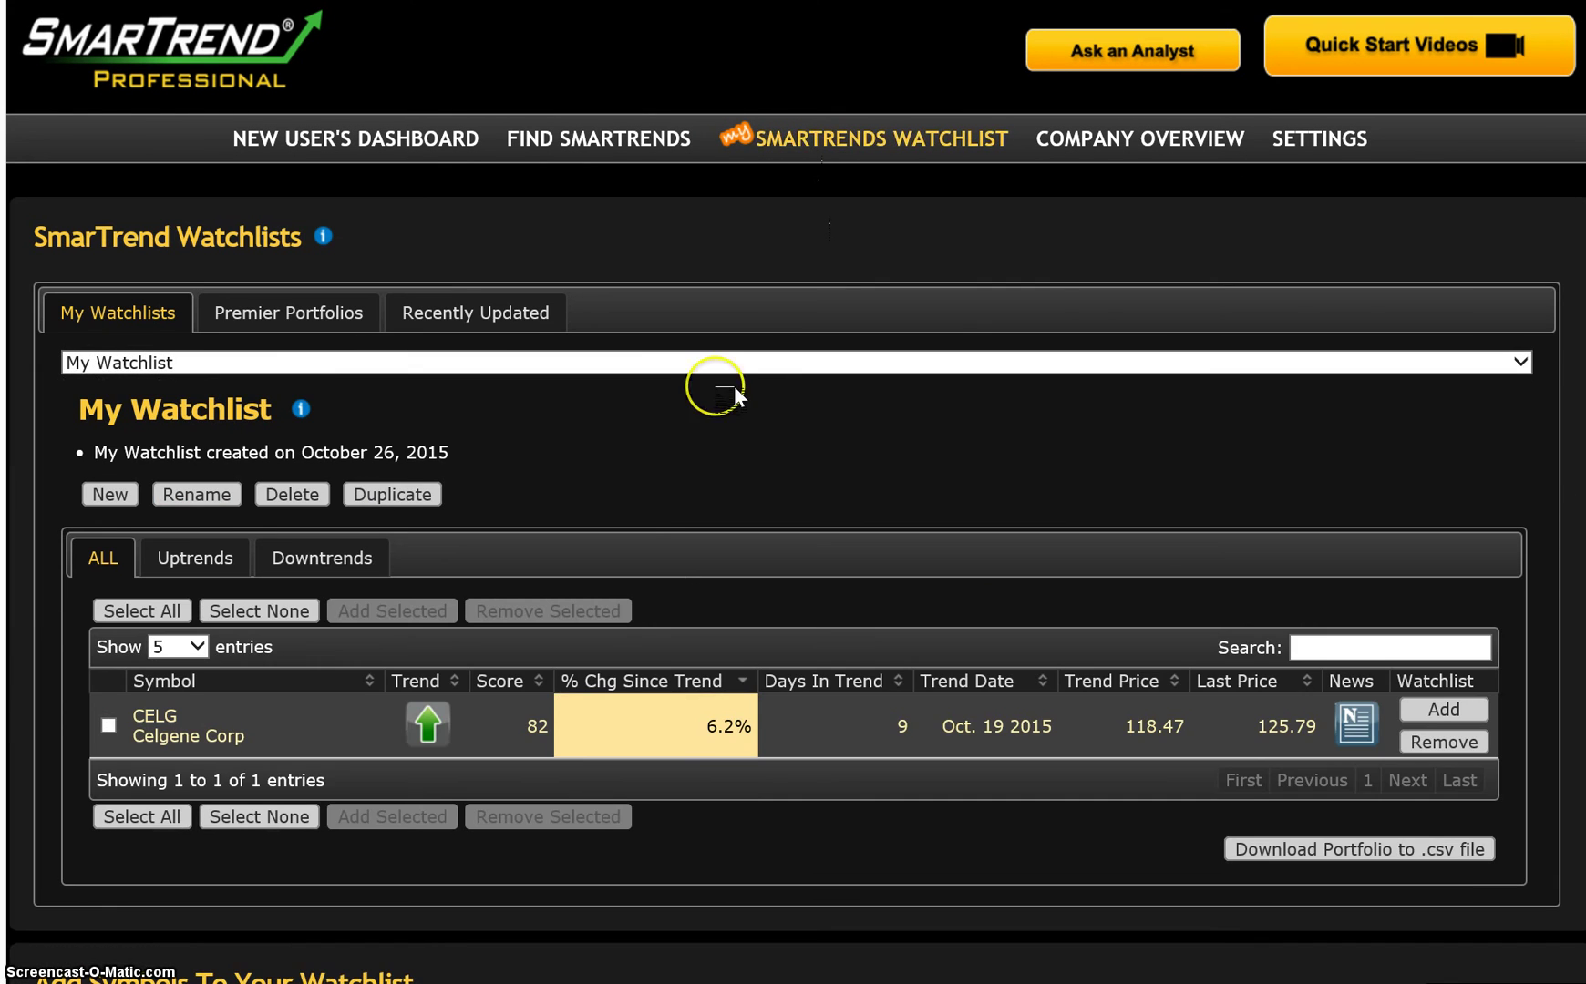
pyautogui.scroll(-3, 601, 584)
pyautogui.click(277, 790)
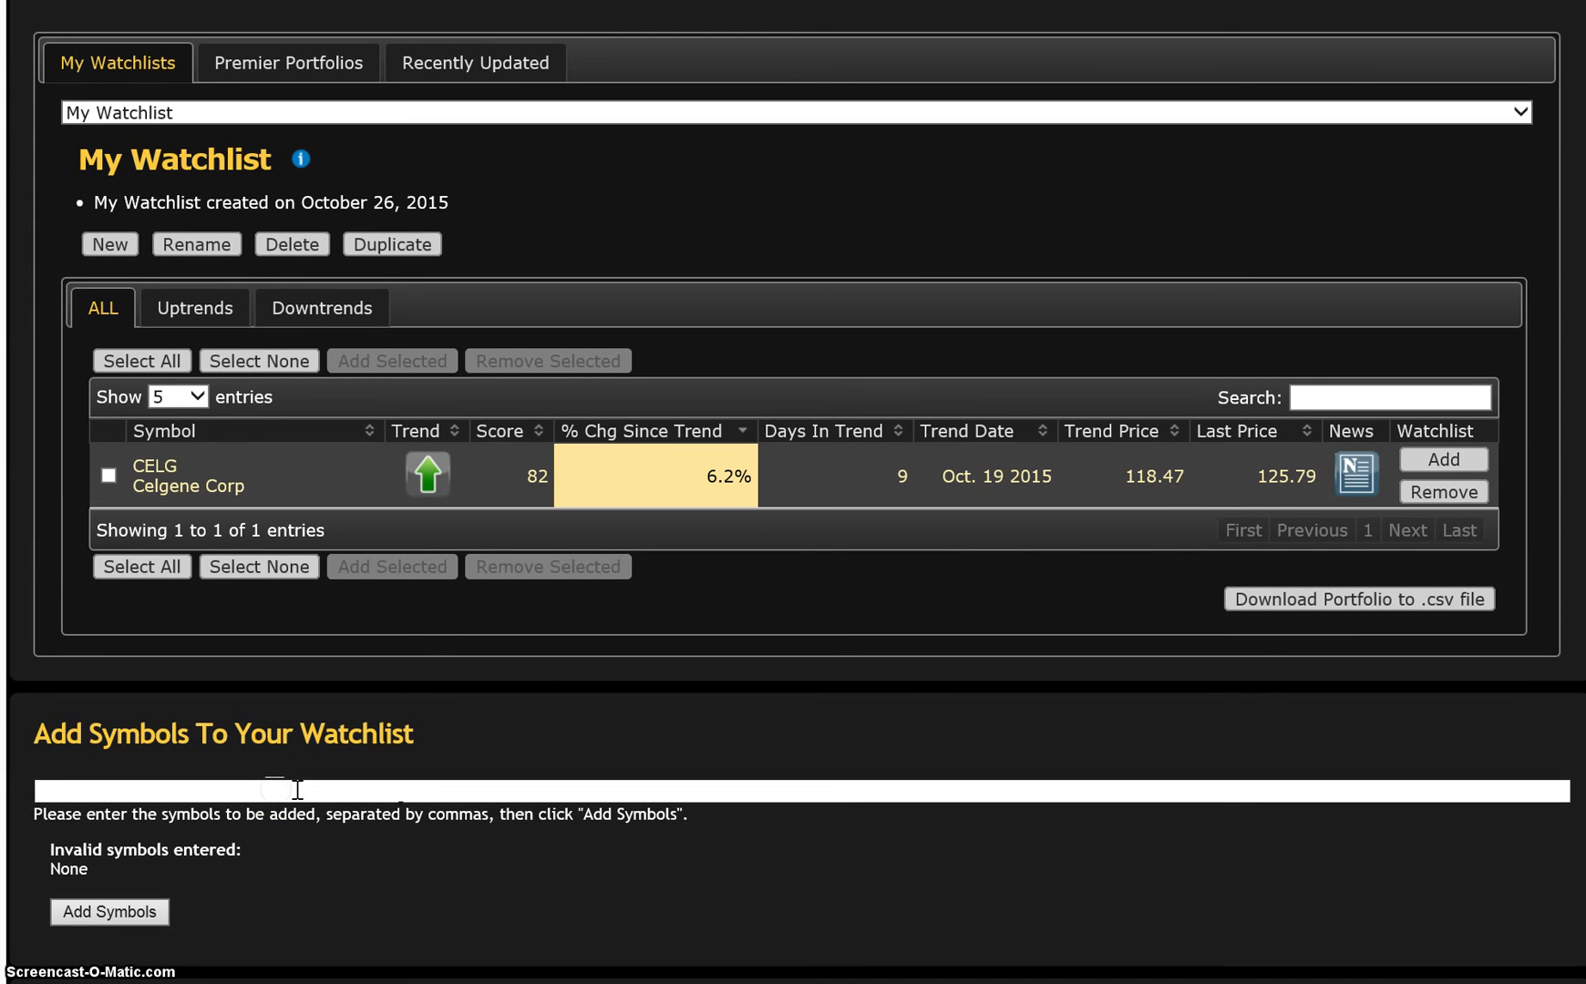
pyautogui.write('fb,aa')
# Step: Submit FB and AA to My Watchlist and close the success message
pyautogui.click(132, 911)
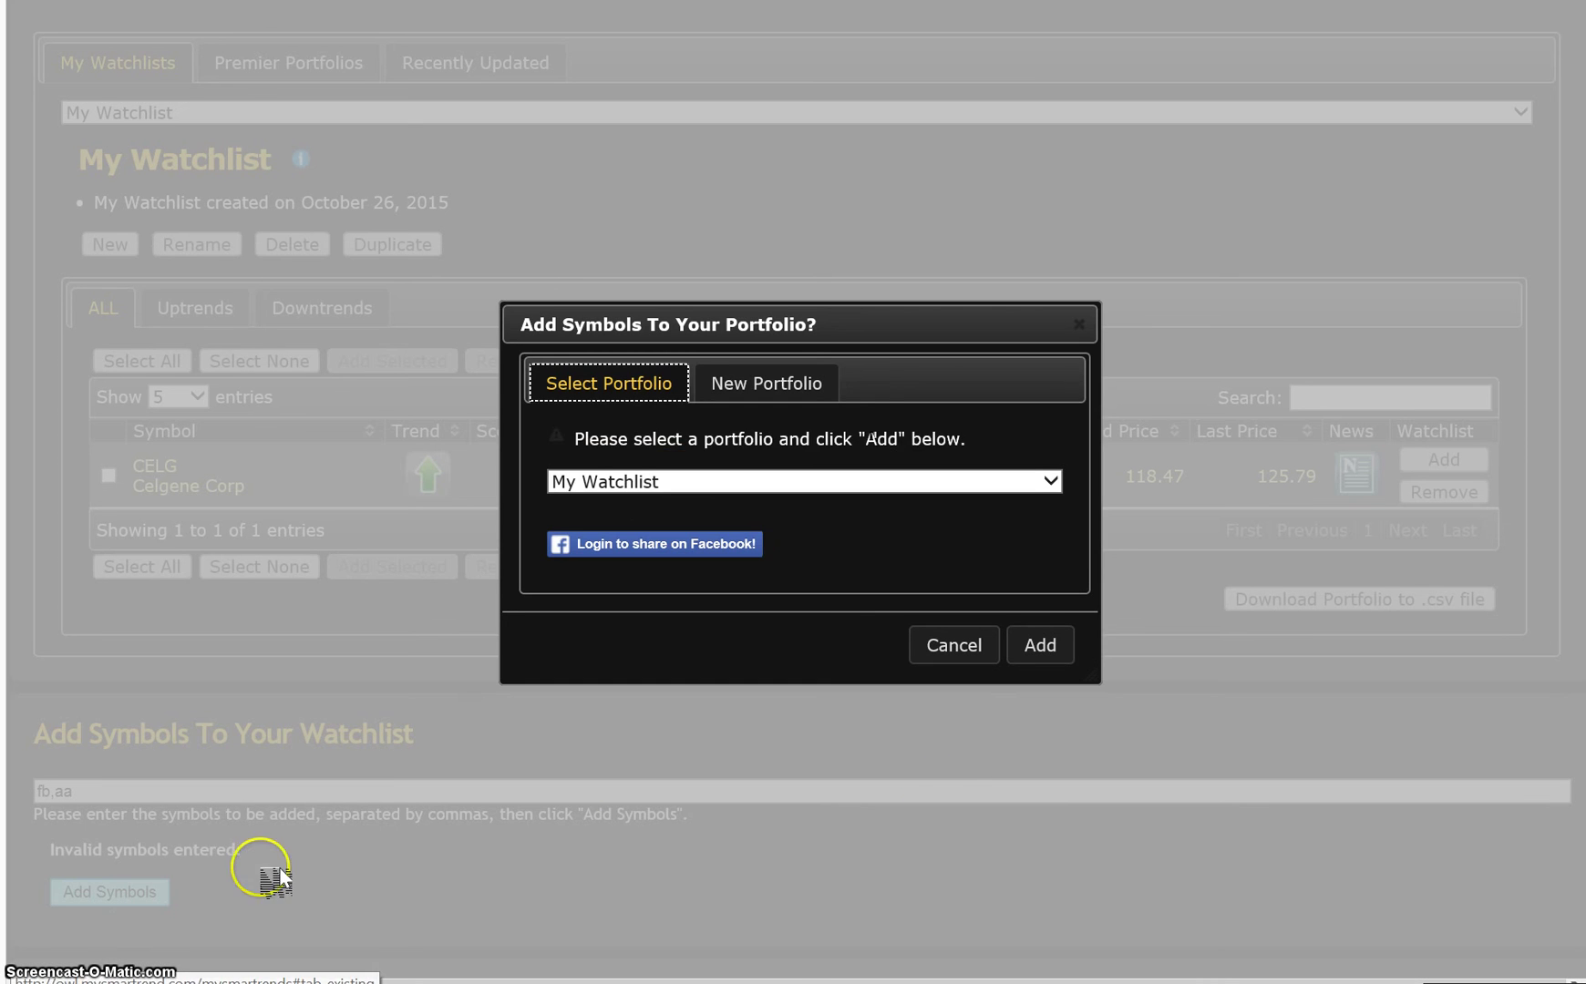
pyautogui.click(1046, 645)
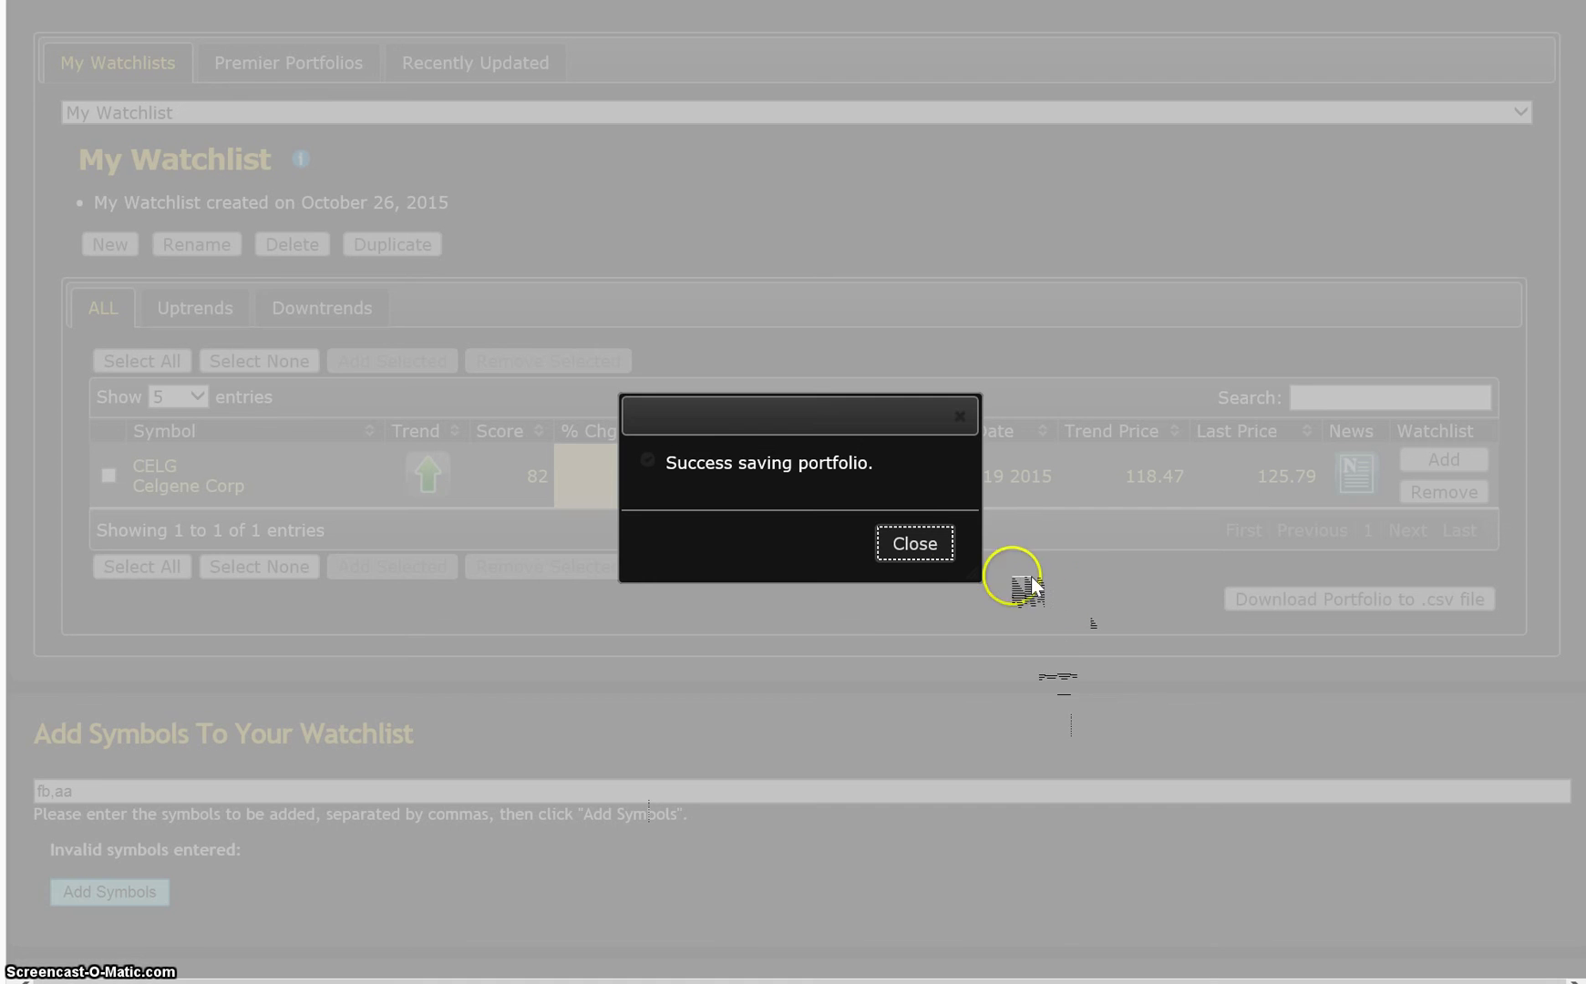
pyautogui.click(938, 544)
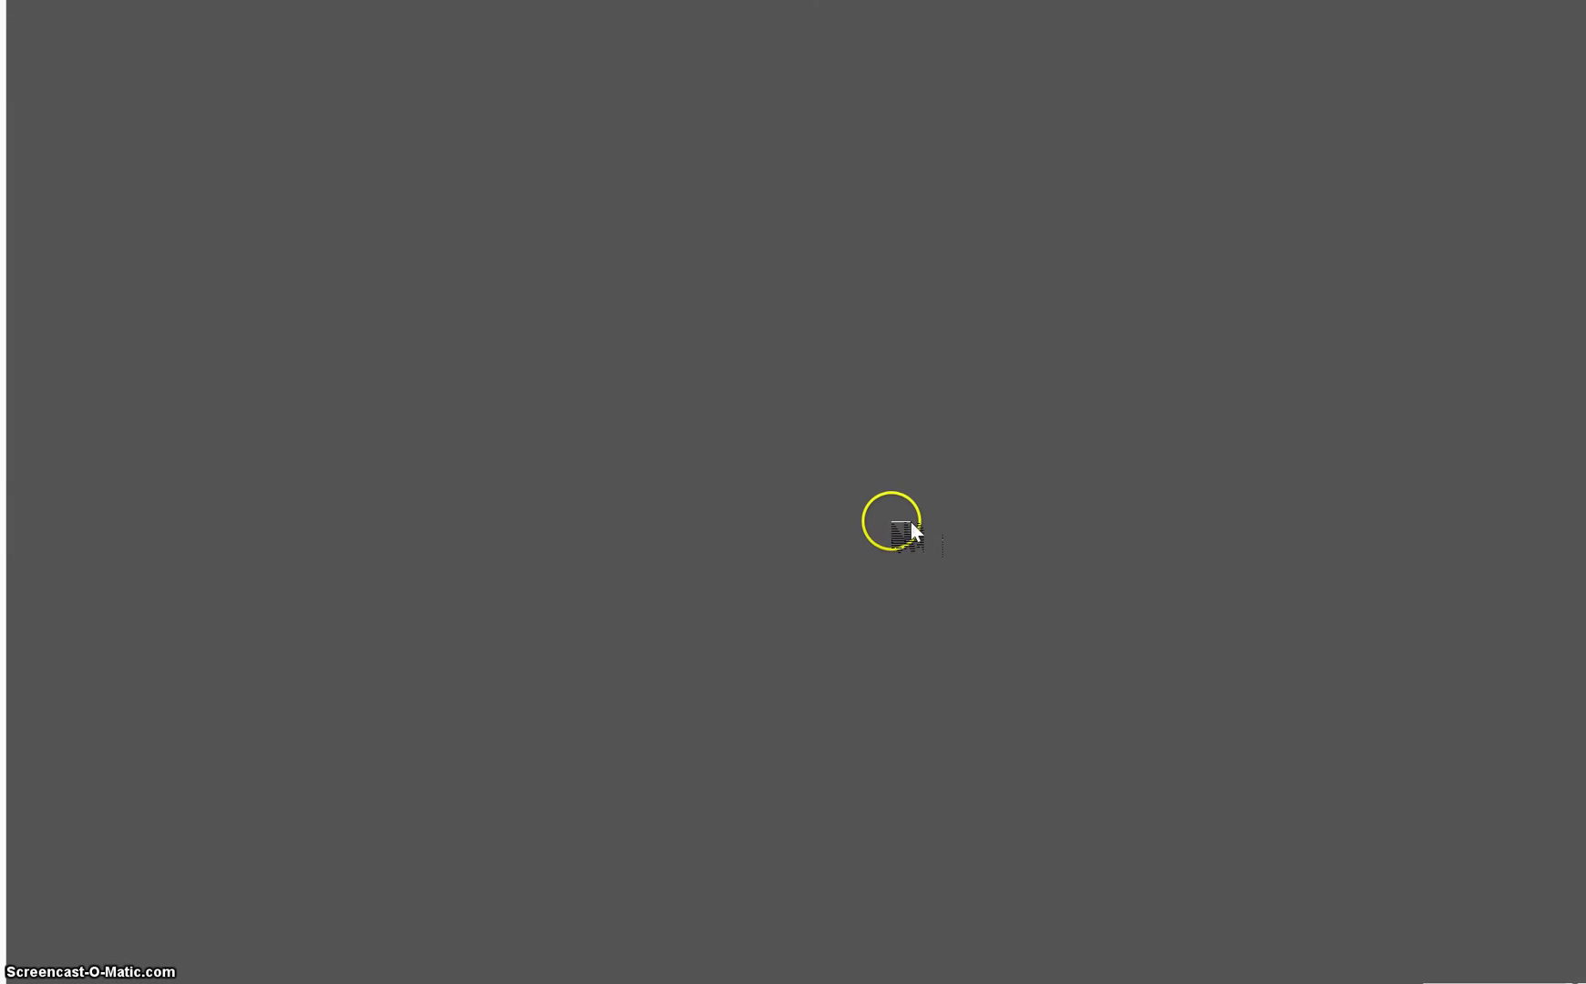